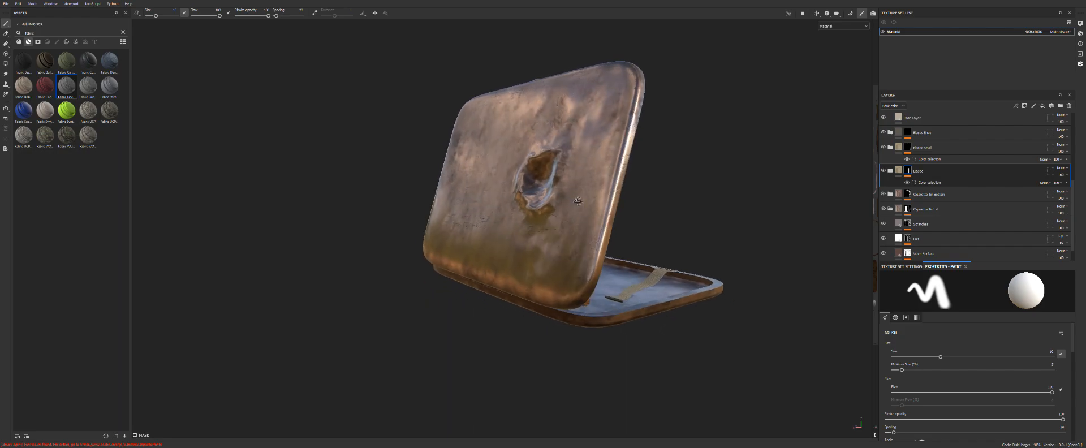
Examine the metal surface and rounded edges of the cigarette tin's lid from all around, near and far
scroll(558, 231, "up", 3)
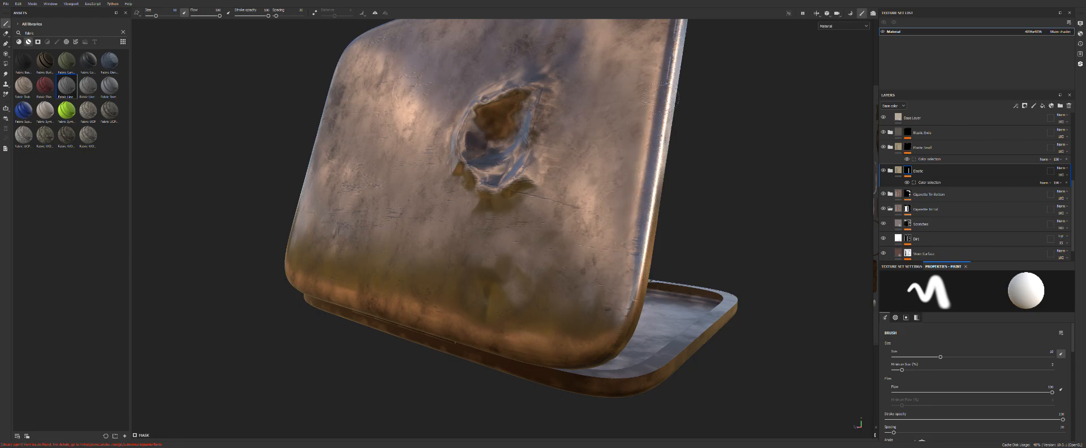
mouse_move(636, 226)
left_mouse_down("alt")
mouse_move(512, 239)
mouse_move(715, 232)
mouse_move(774, 210)
left_mouse_up("alt")
left_click_drag(451, 202, 663, 176, "alt")
middle_click_drag(663, 176, 691, 170, "alt")
left_click_drag(691, 170, 510, 202, "alt")
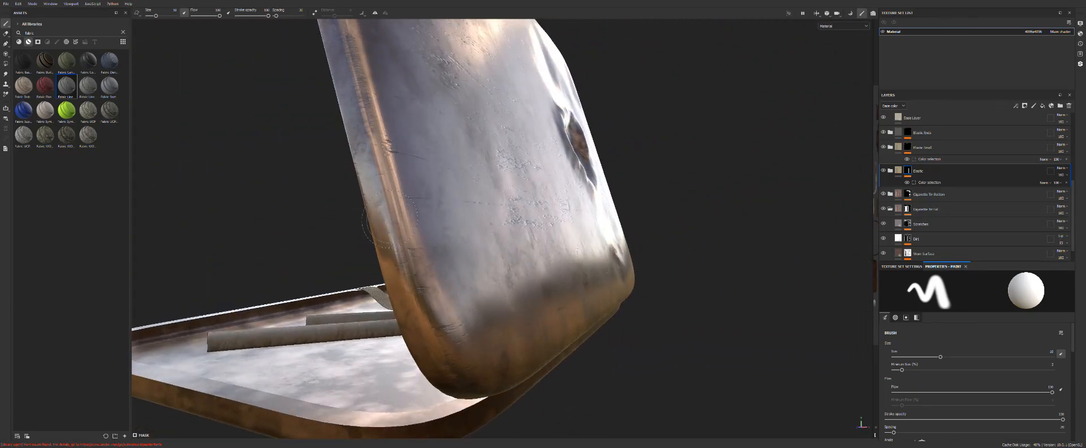
scroll(391, 219, "down", 5)
left_click_drag(431, 182, 437, 210, "alt")
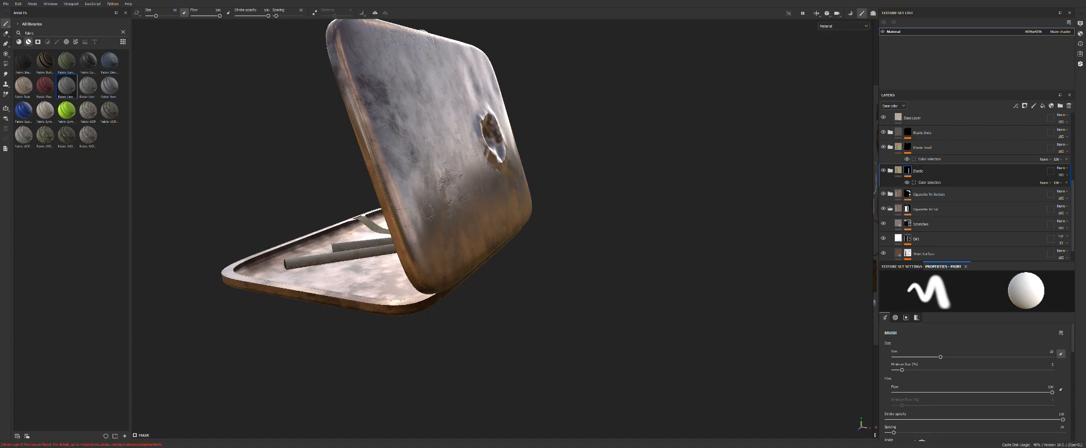
scroll(388, 182, "down", 8)
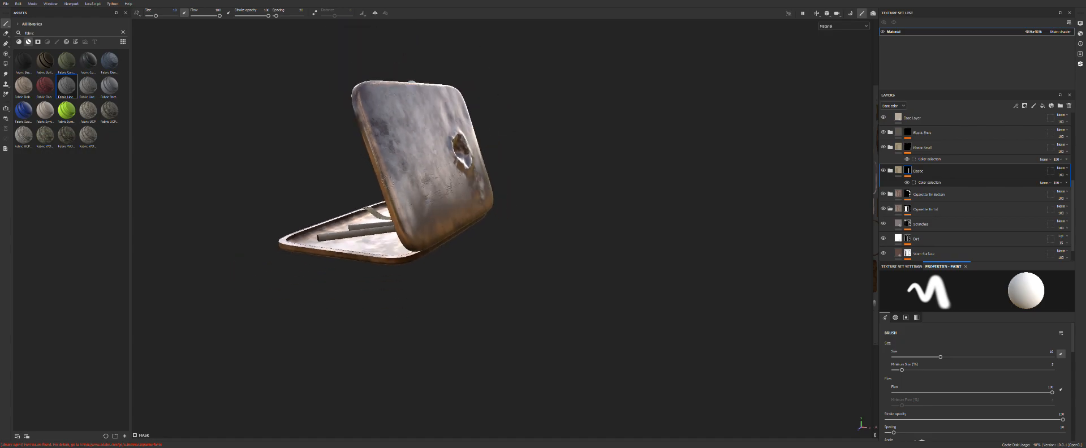
left_click_drag(398, 200, 439, 202, "alt")
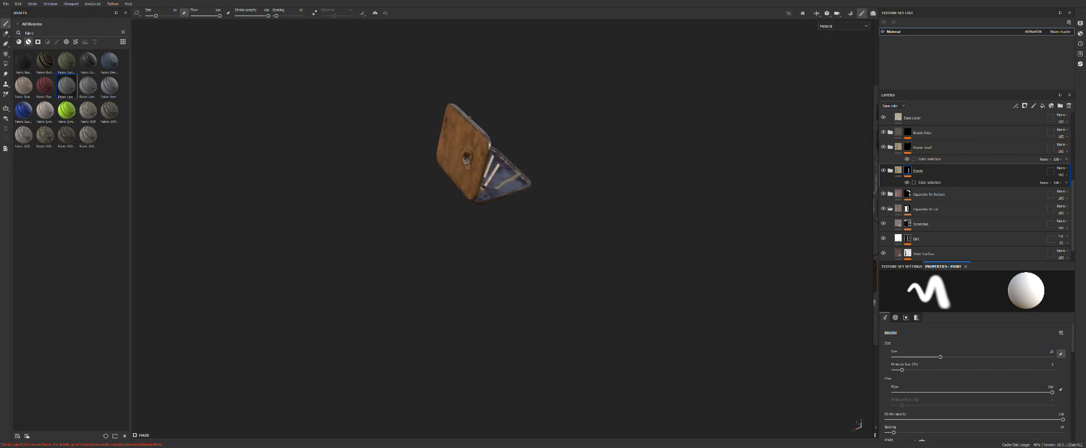
left_click_drag(502, 194, 492, 218, "alt")
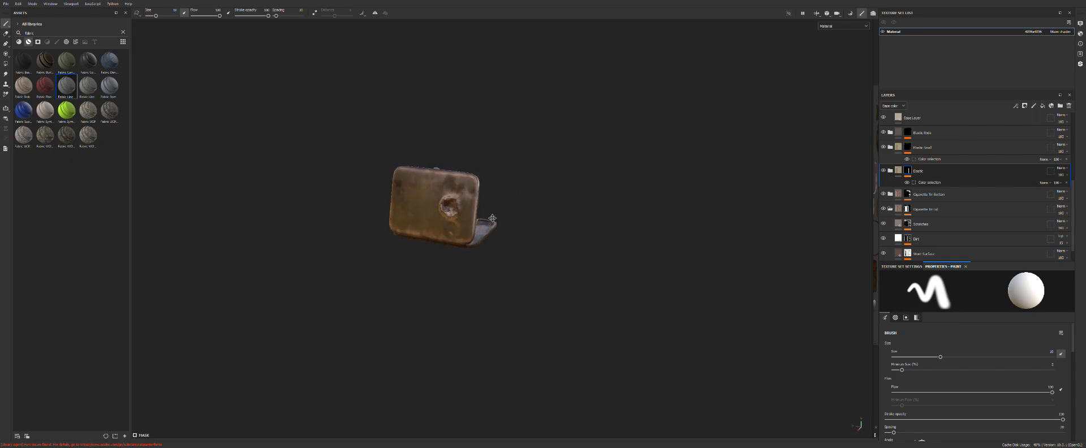
Inspect the punctured hole in the lid and the worn, scratched metal beneath it up close
scroll(490, 218, "up", 6)
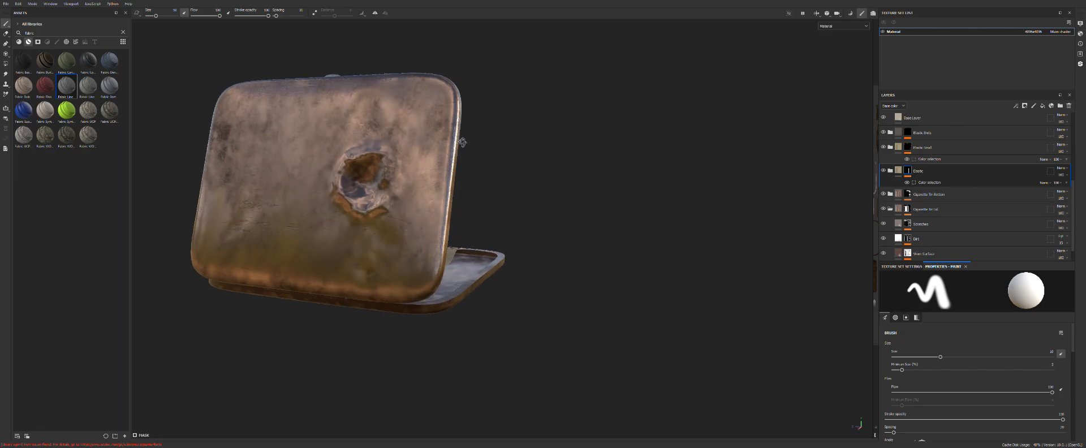
middle_click_drag(423, 177, 505, 162, "alt")
scroll(479, 186, "up", 3)
mouse_move(480, 187)
left_mouse_down("alt")
mouse_move(506, 174)
mouse_move(481, 183)
mouse_move(454, 147)
mouse_move(311, 170)
mouse_move(369, 186)
mouse_move(403, 147)
left_mouse_up("alt")
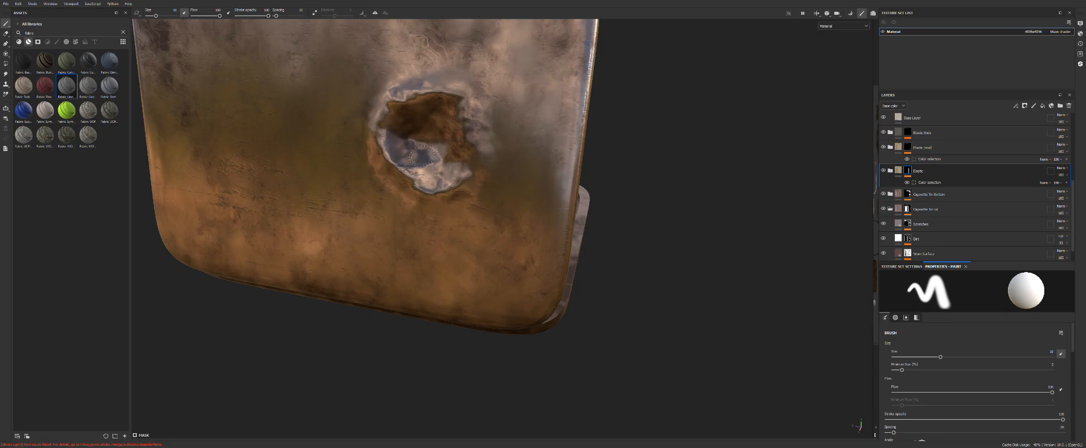
mouse_move(423, 145)
left_mouse_down("alt")
mouse_move(507, 128)
mouse_move(397, 145)
mouse_move(420, 155)
mouse_move(396, 147)
mouse_move(414, 148)
mouse_move(405, 149)
left_mouse_up("alt")
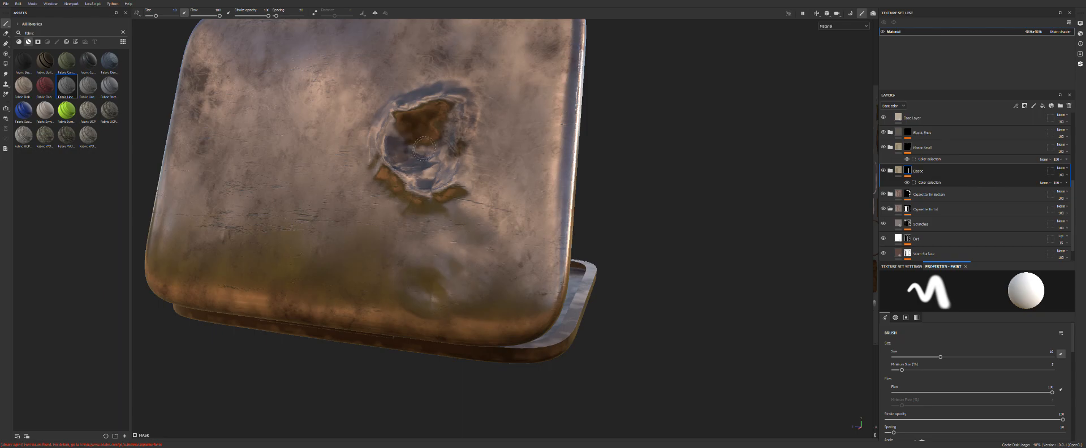
left_click_drag(419, 167, 501, 193, "alt")
scroll(463, 202, "up", 3)
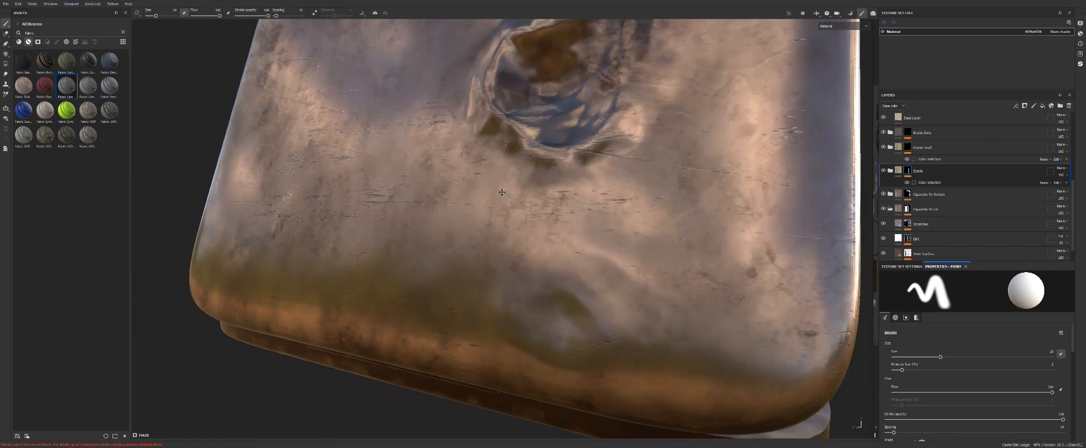
middle_click_drag(502, 192, 546, 199, "alt")
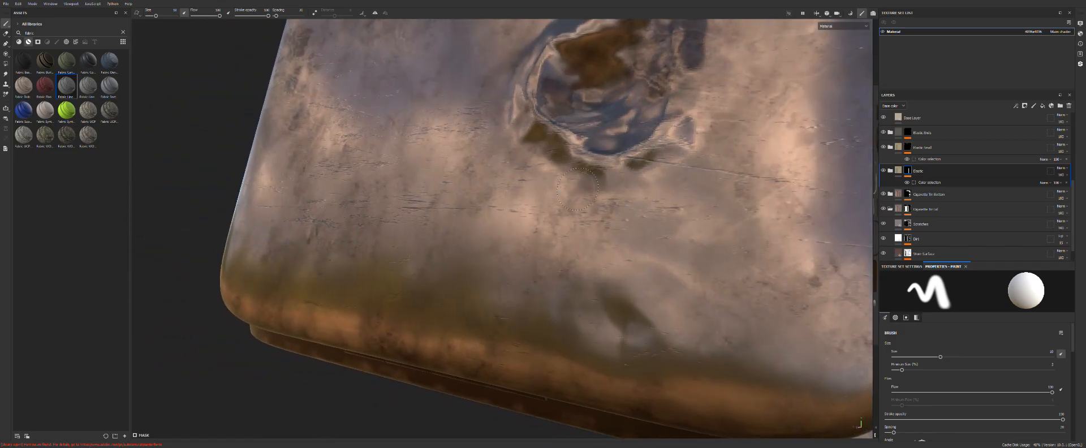
left_click_drag(595, 205, 570, 204, "alt")
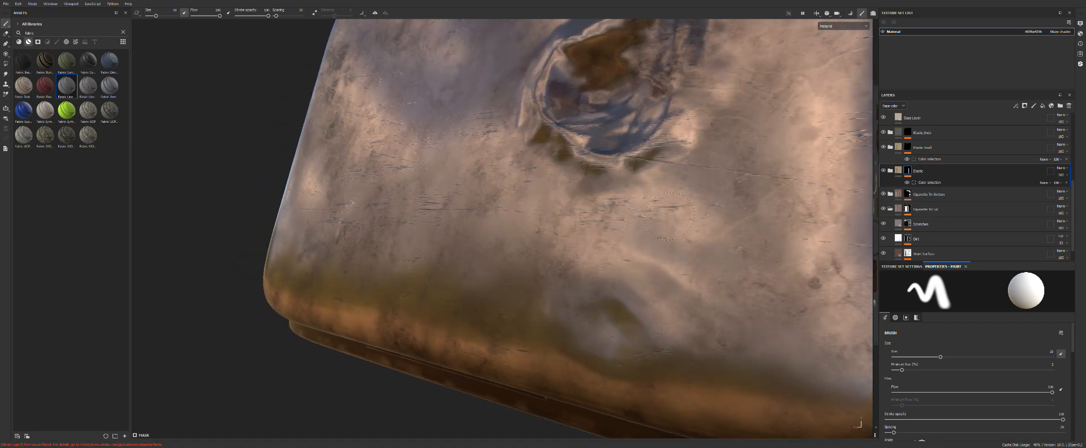
Select the Scratches fill layer in the tin lid folder and fine-tune its height to a subtle engraved depth
scroll(930, 186, "down", 1)
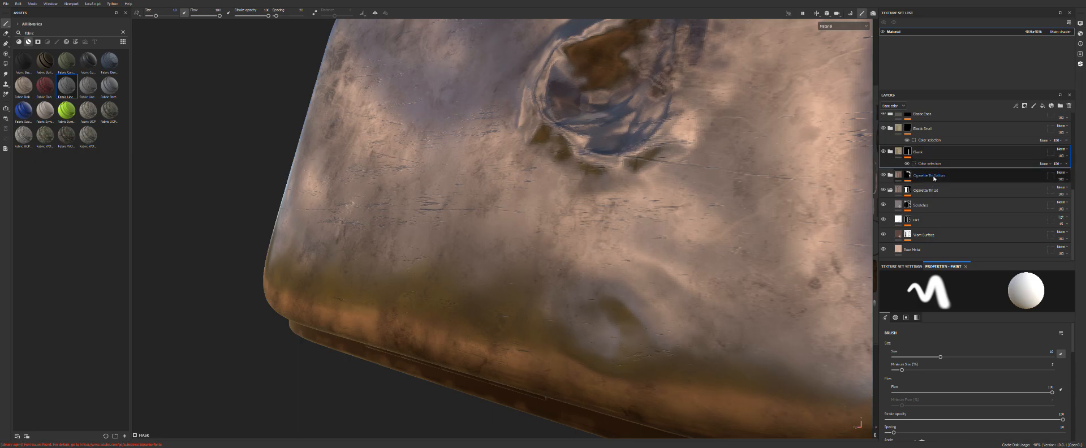
double_click(918, 204)
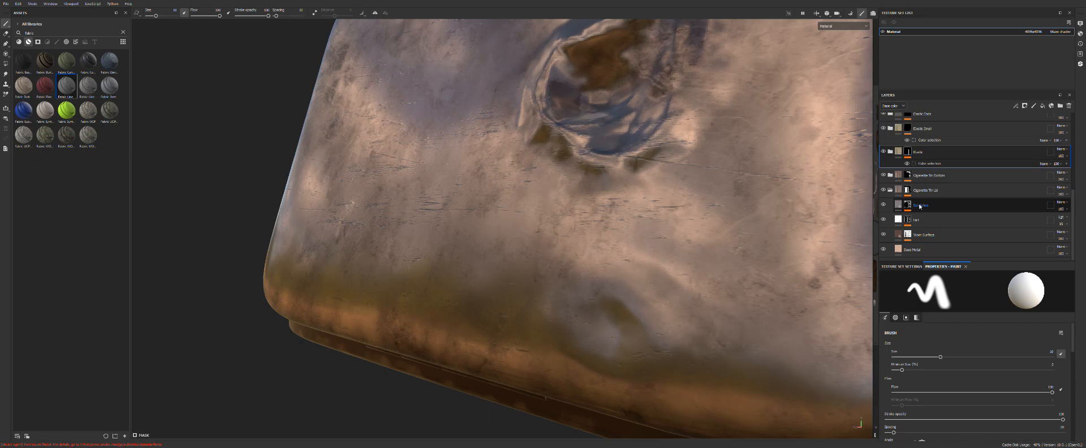
left_click(911, 206)
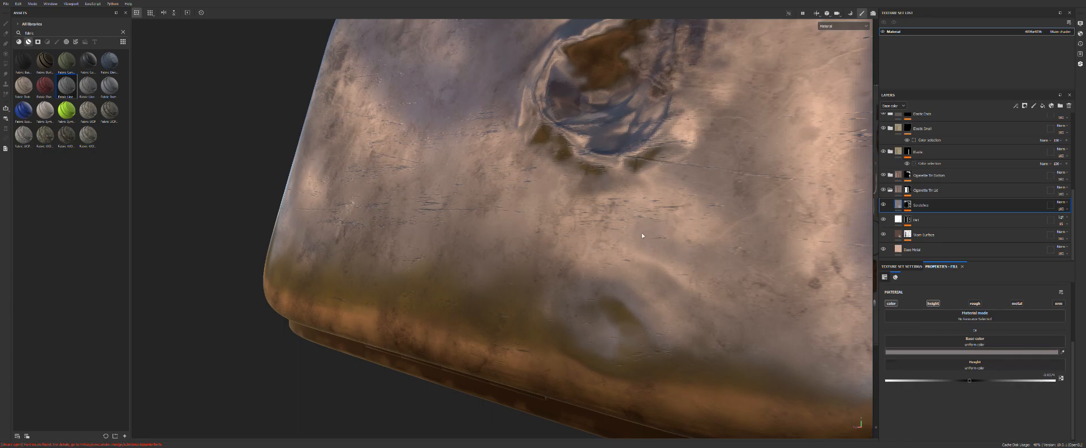
left_click_drag(600, 232, 594, 233, "alt")
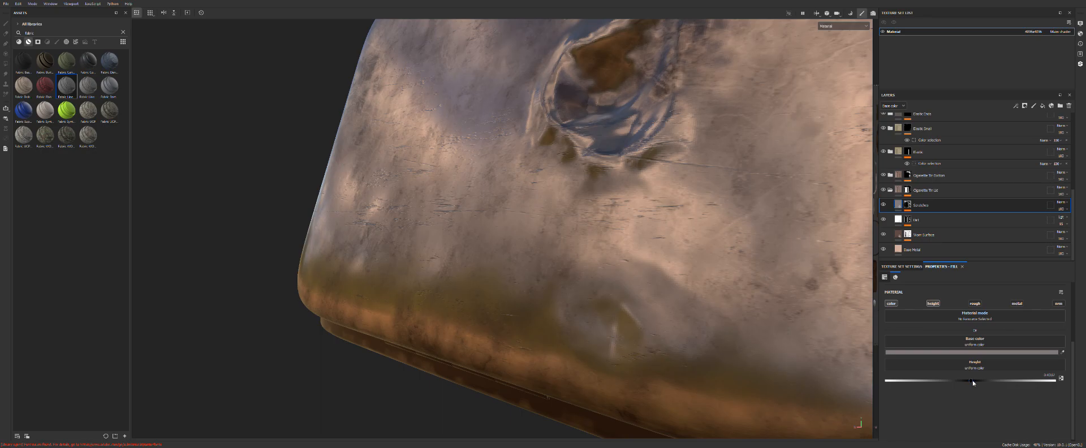
left_click_drag(972, 383, 978, 384)
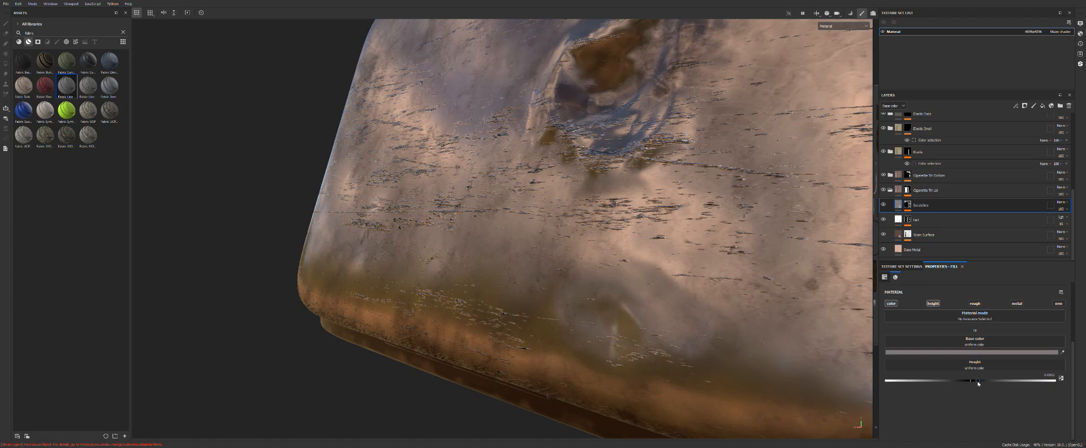
left_click_drag(978, 383, 969, 381)
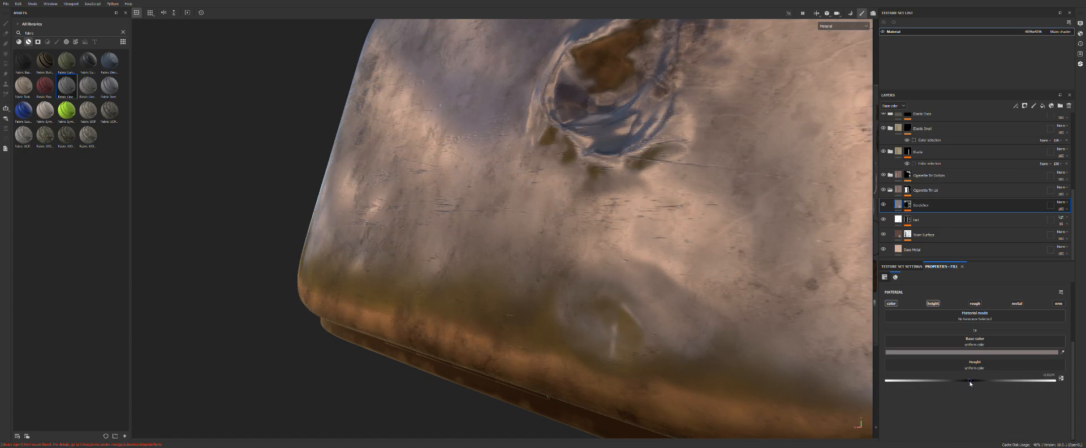
left_click_drag(968, 383, 967, 383)
Check the lid's scratches from several angles under a rotated environment light
left_click_drag(633, 237, 613, 249, "alt")
scroll(689, 217, "down", 4)
scroll(689, 218, "down", 2)
scroll(613, 249, "up", 3)
left_click_drag(600, 217, 646, 212, "alt")
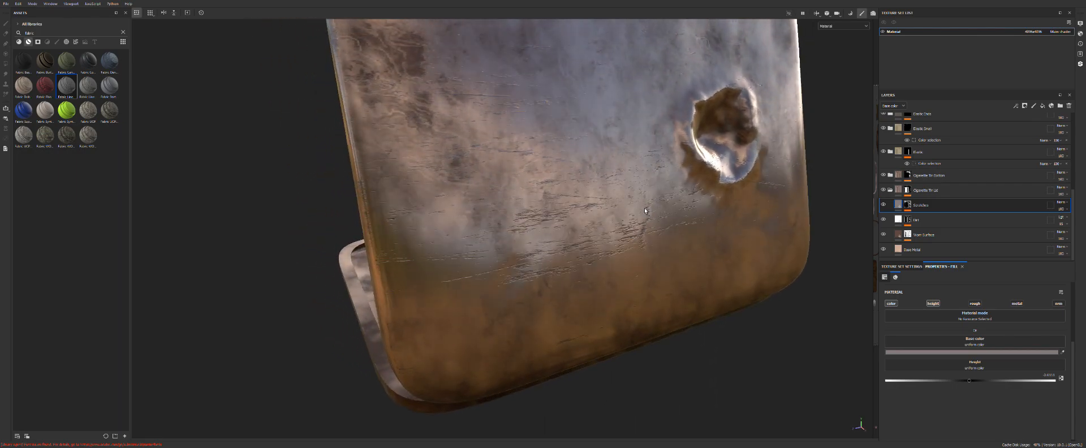
right_click_drag(621, 208, 601, 199, "shift")
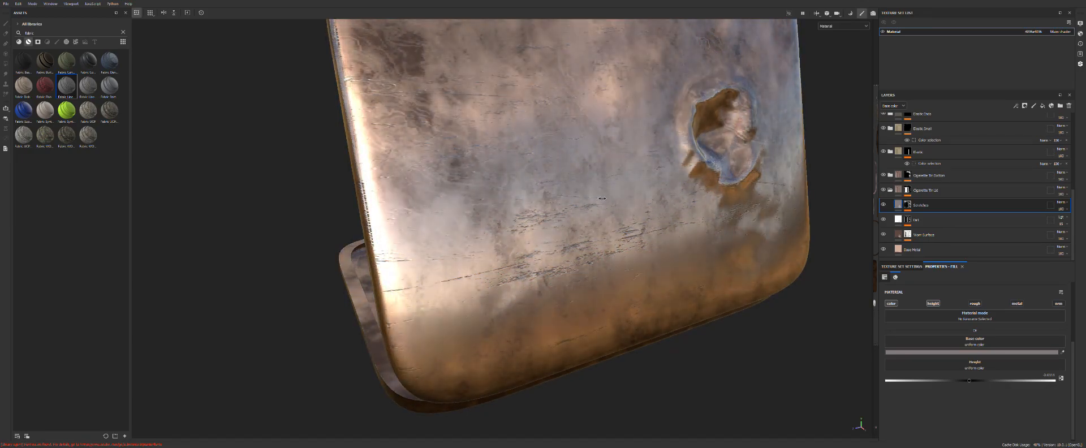
left_click_drag(593, 122, 480, 274, "alt")
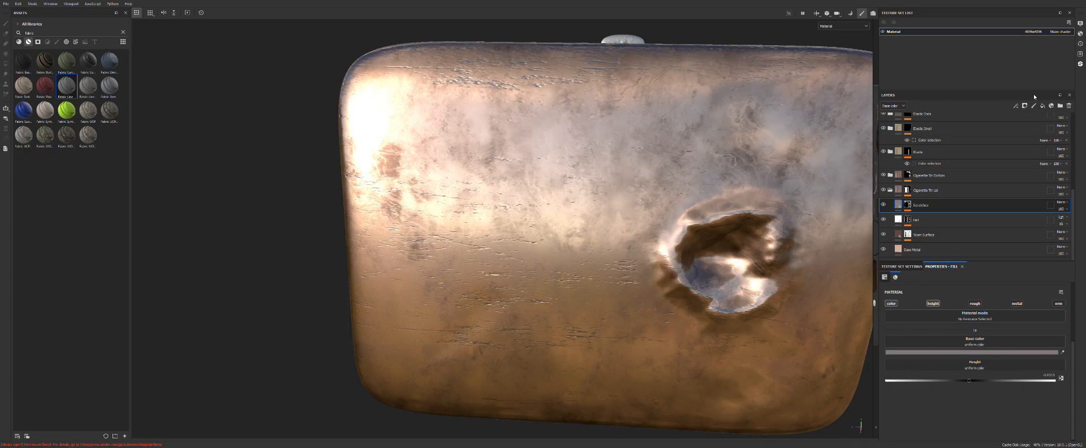
Examine the tin's interior and the loose cigarettes up close under a rotated environment light
left_click_drag(495, 274, 647, 204, "alt")
left_click_drag(475, 188, 633, 192, "alt")
left_click_drag(573, 245, 571, 221, "alt")
left_click_drag(531, 162, 633, 211, "alt")
left_click_drag(579, 179, 452, 272, "alt")
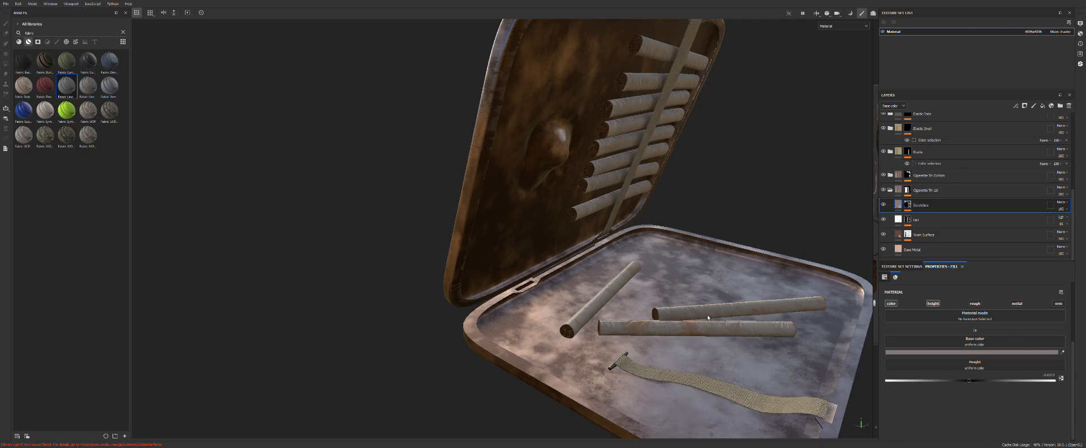
scroll(706, 314, "up", 3)
middle_click_drag(721, 310, 633, 209, "alt")
scroll(634, 212, "down", 2)
left_click_drag(634, 212, 642, 244, "alt")
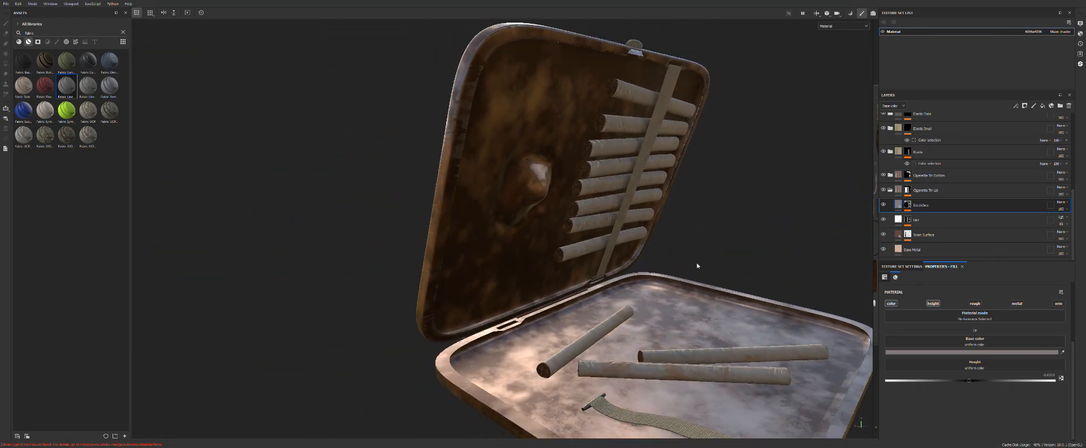
right_click_drag(590, 282, 618, 281, "shift")
middle_click_drag(675, 372, 627, 331, "alt")
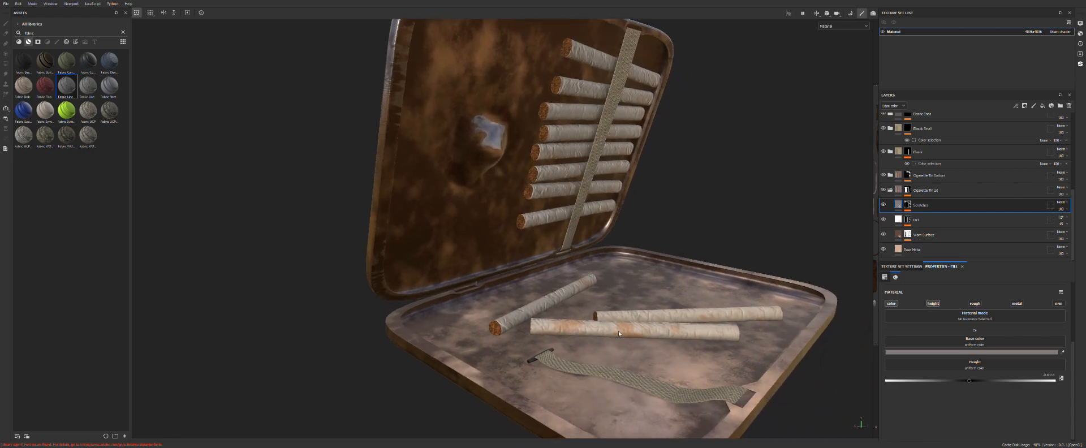
scroll(630, 334, "up", 6)
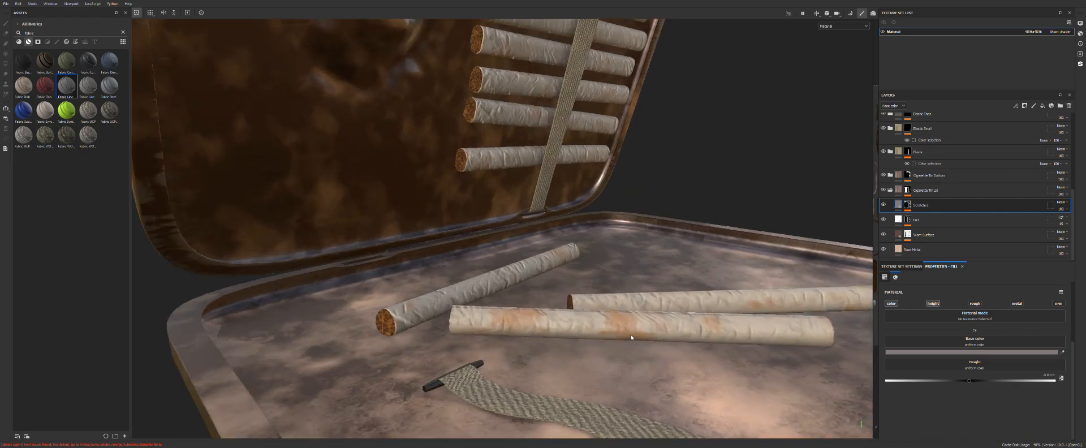
scroll(603, 263, "up", 6)
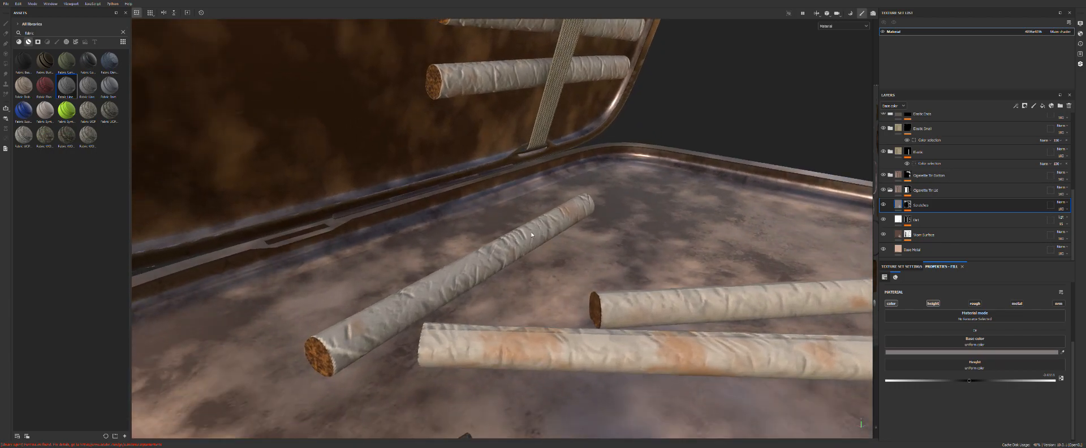
mouse_move(714, 358)
left_mouse_down("alt")
mouse_move(565, 275)
mouse_move(659, 318)
left_mouse_up("alt")
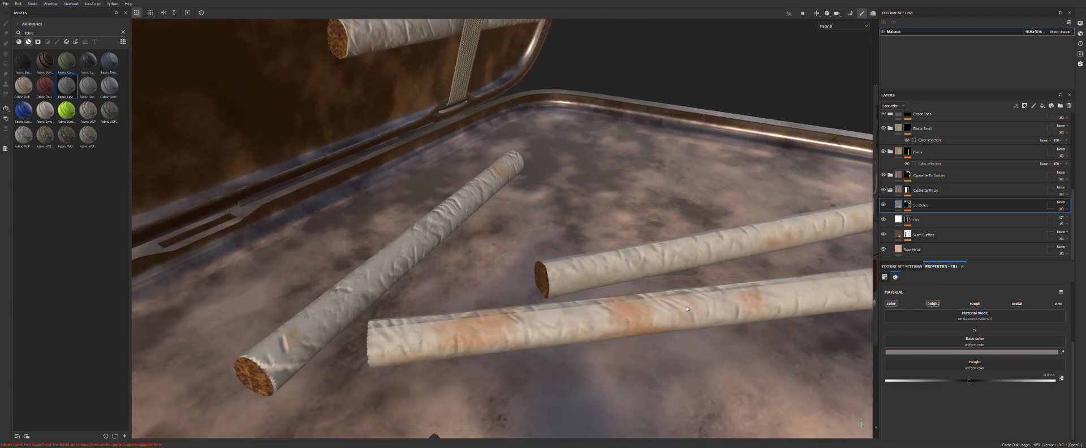
Turn on the visibility of the Fur 1 layer in the Cigarette Paper folder
scroll(930, 167, "up", 3)
scroll(930, 167, "up", 3)
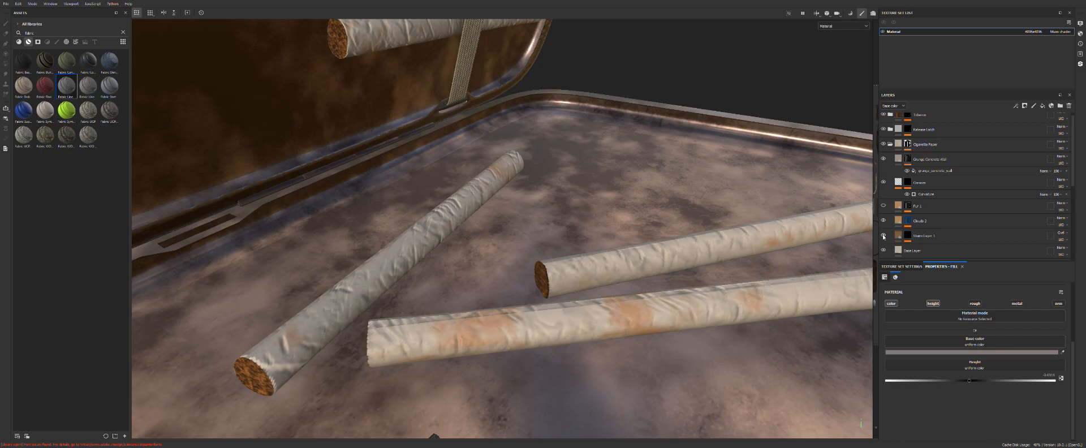
left_click(884, 206)
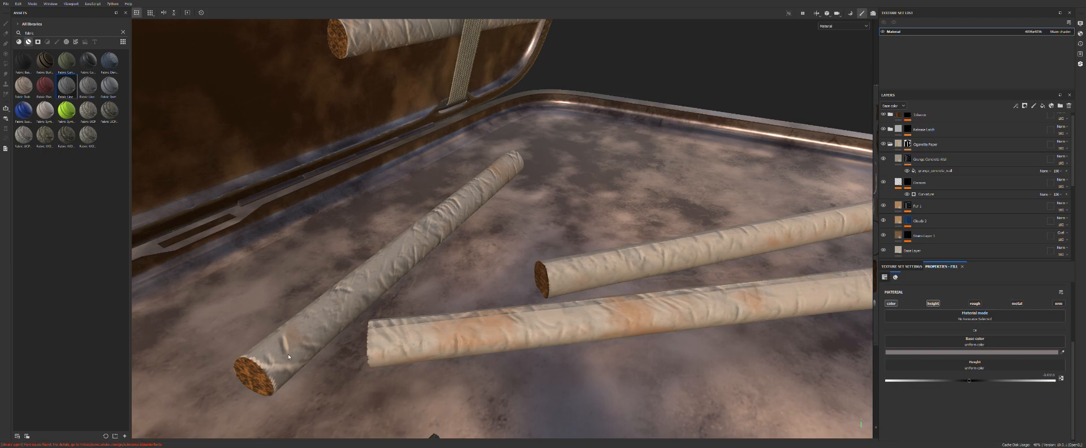
Compare the cigarette paper with and without the Creases and Grunge Concrete Wall layers, leaving both visible
scroll(538, 211, "down", 6)
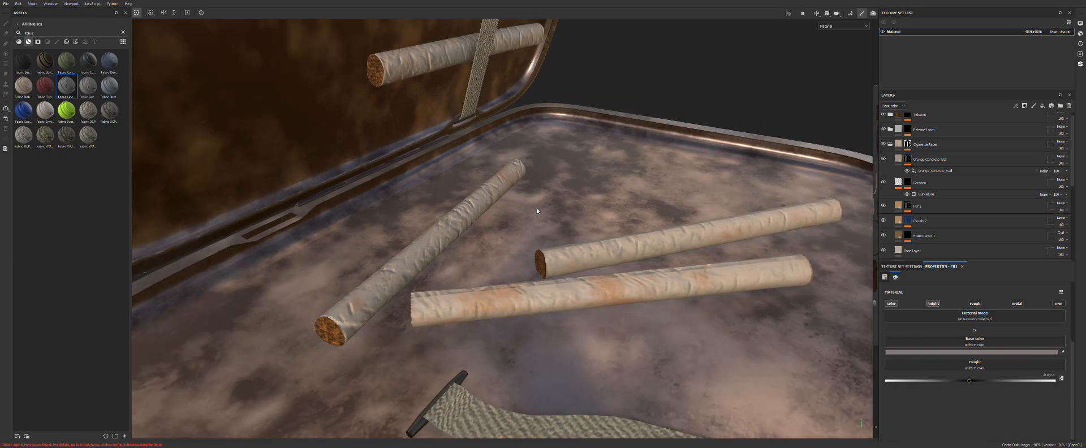
left_click_drag(538, 211, 536, 154, "alt")
middle_click_drag(536, 154, 536, 177, "alt")
left_click_drag(536, 177, 533, 258, "alt")
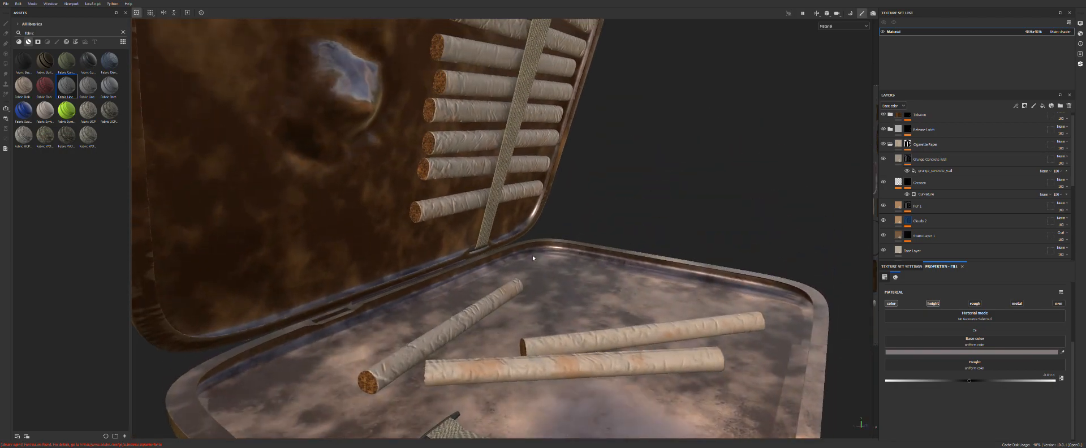
right_click_drag(498, 129, 486, 167, "alt")
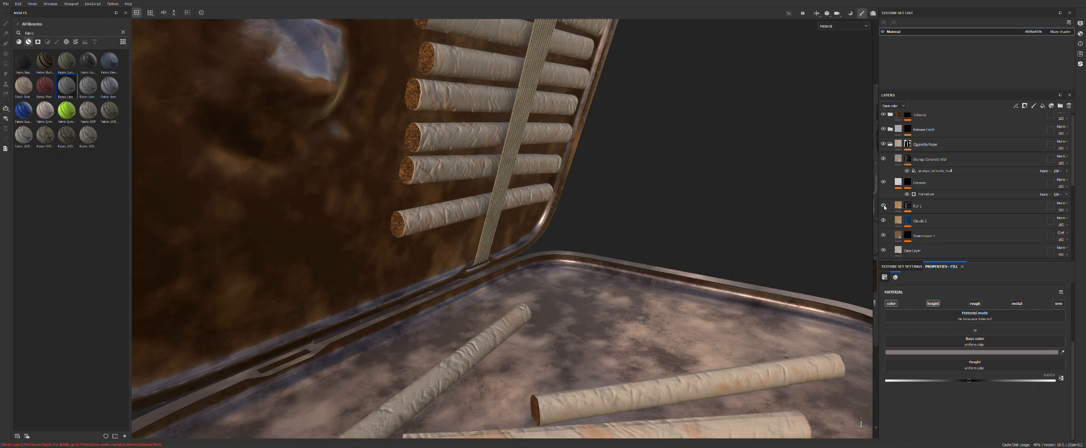
left_click(883, 183)
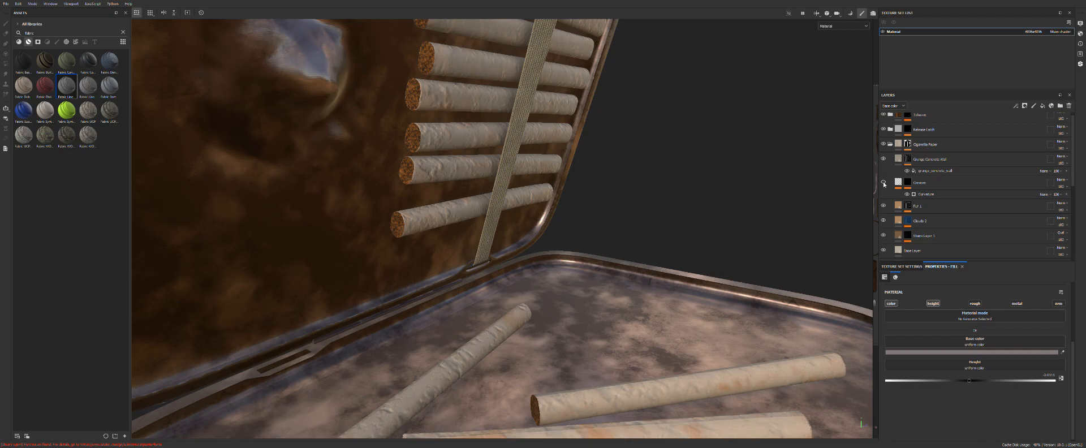
left_click(884, 160)
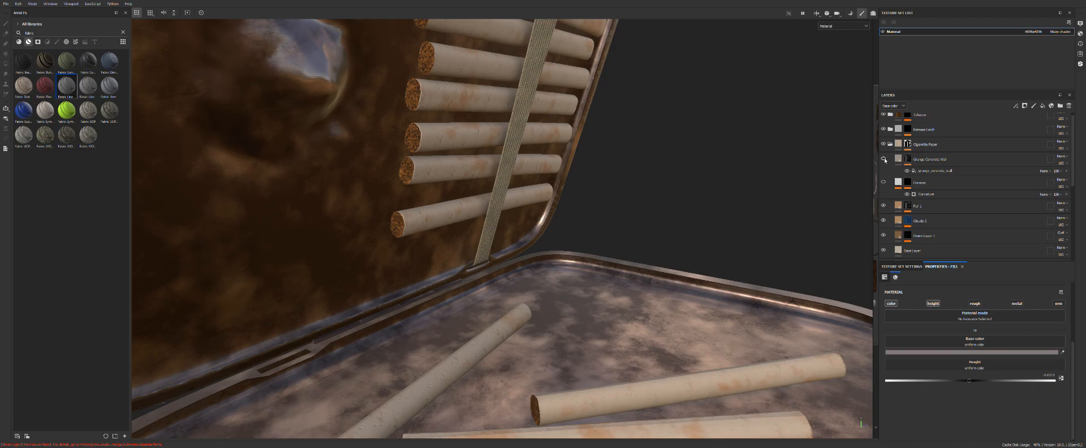
left_click(884, 160)
left_click(884, 182)
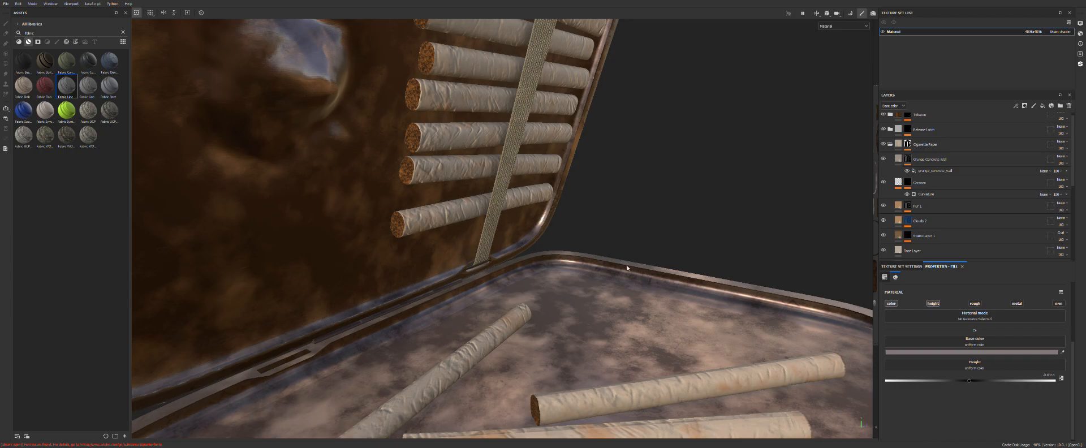
Examine the cigarettes held inside the lid from several angles, then their tobacco ends and the torn metal up close
left_click_drag(634, 276, 592, 314, "alt")
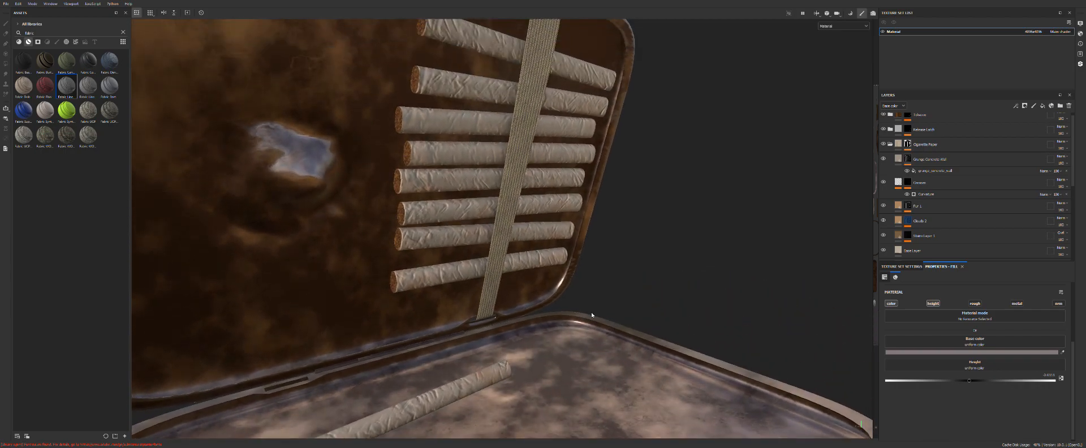
right_click_drag(513, 150, 465, 78, "alt")
middle_click_drag(465, 78, 467, 114, "alt")
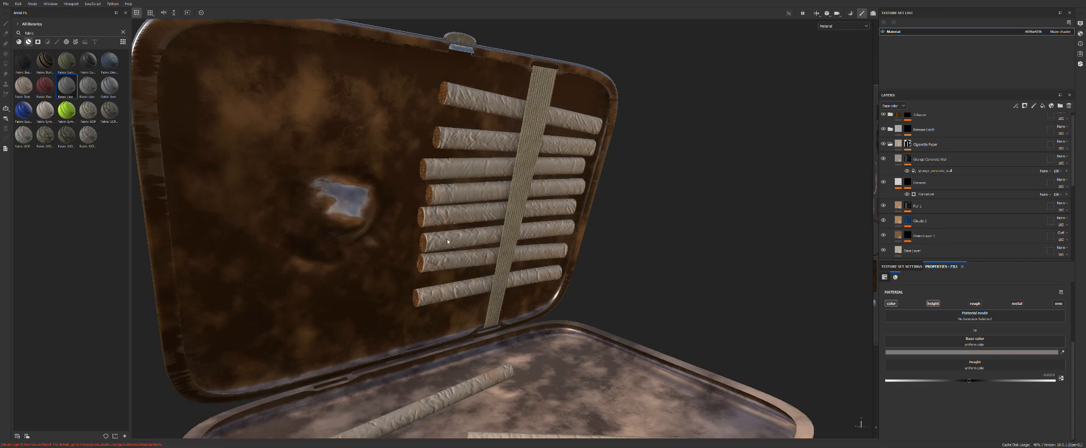
left_click_drag(398, 190, 449, 209, "alt")
left_click_drag(490, 266, 529, 276, "alt")
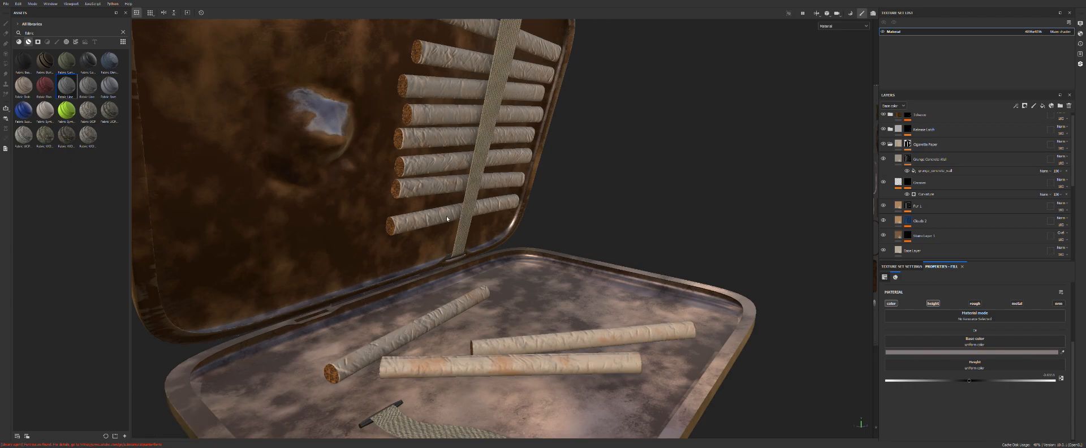
left_click_drag(408, 160, 424, 178, "alt")
left_click_drag(469, 88, 484, 295, "alt")
left_click_drag(444, 178, 473, 214, "alt")
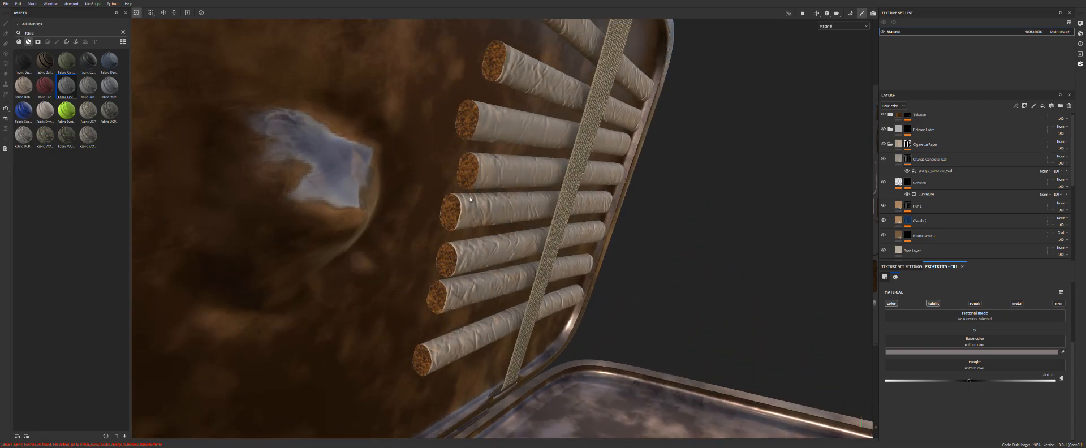
Collapse the Cigarette Paper folder and expand the Tobacco folder in the layer stack
left_click(890, 144)
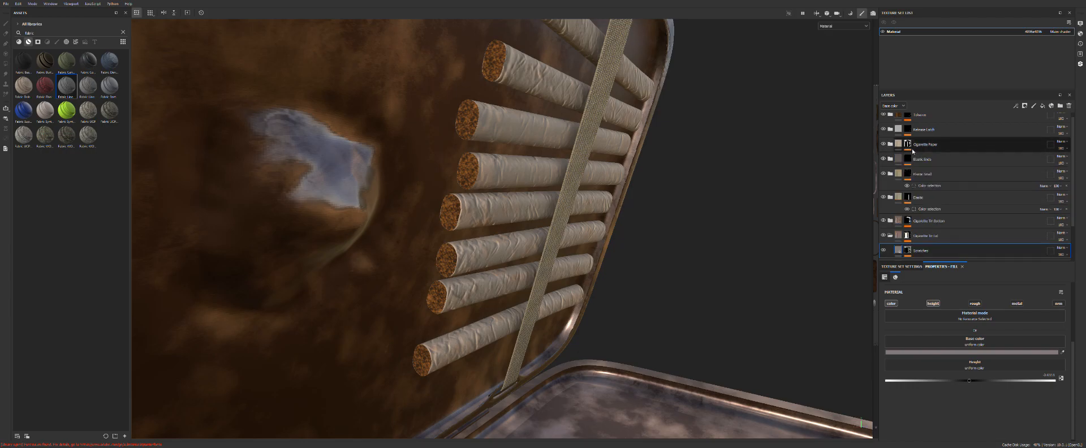
scroll(899, 133, "up", 1)
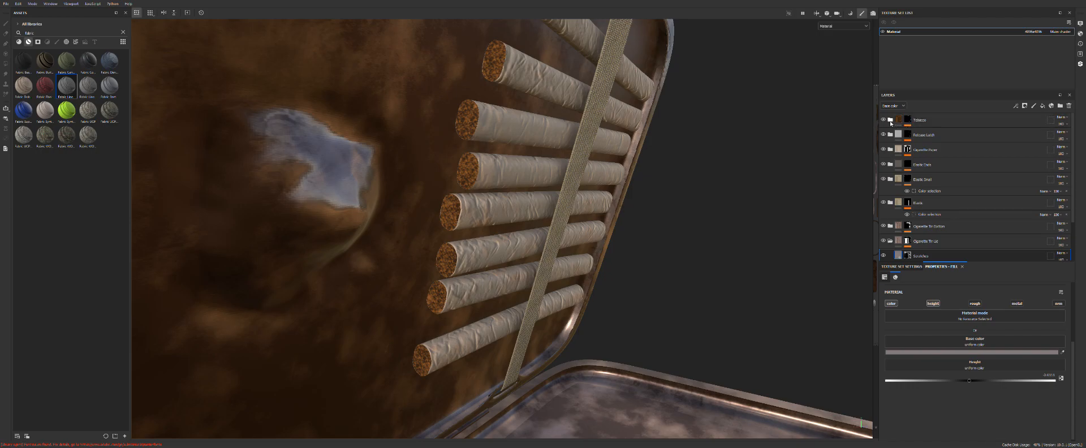
left_click(890, 121)
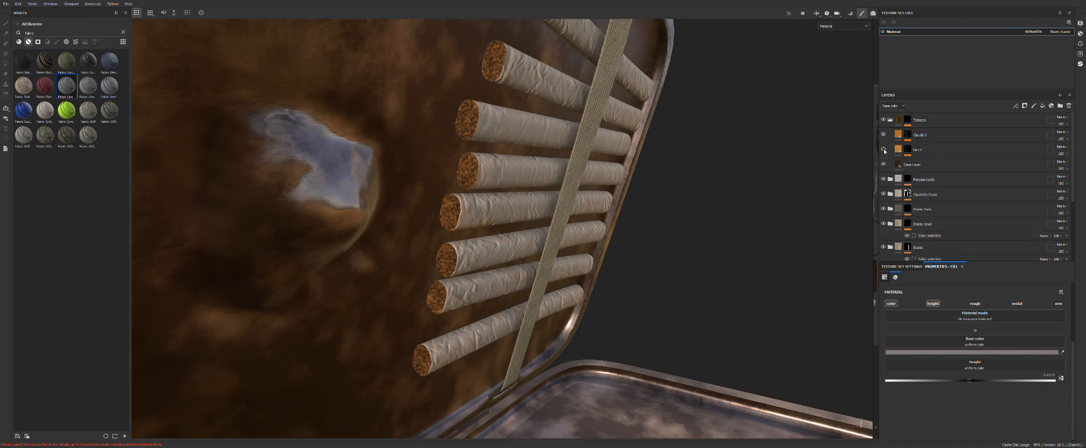
Compare the tobacco with and without the Clouds 2 layer and the layer directly beneath it, leaving both visible
left_click(883, 164)
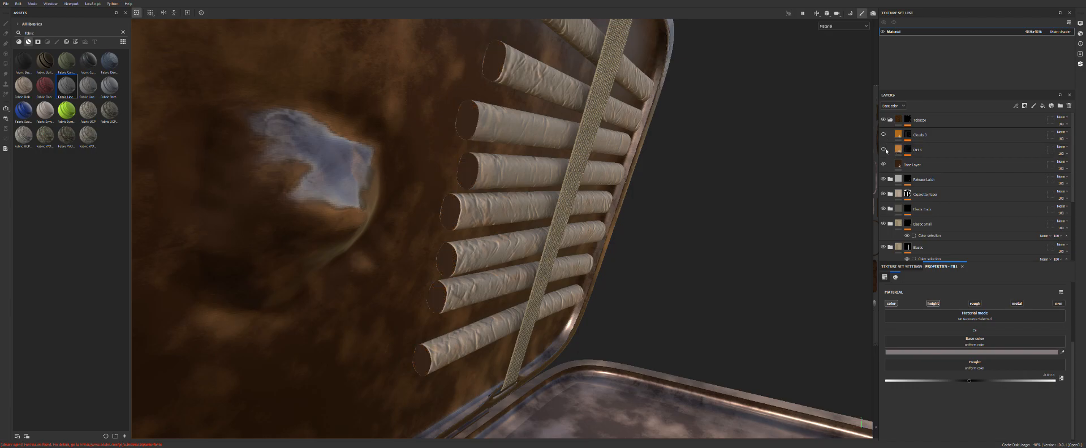
left_click(883, 150)
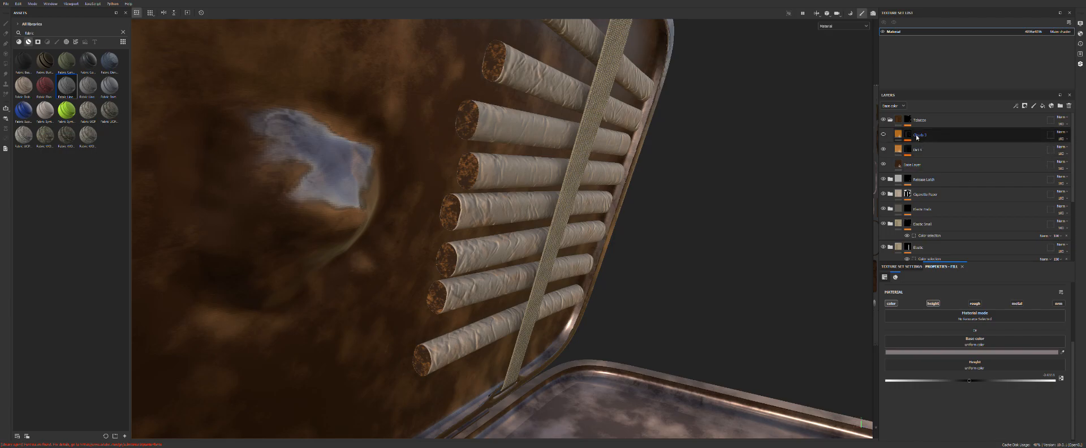
left_click(883, 135)
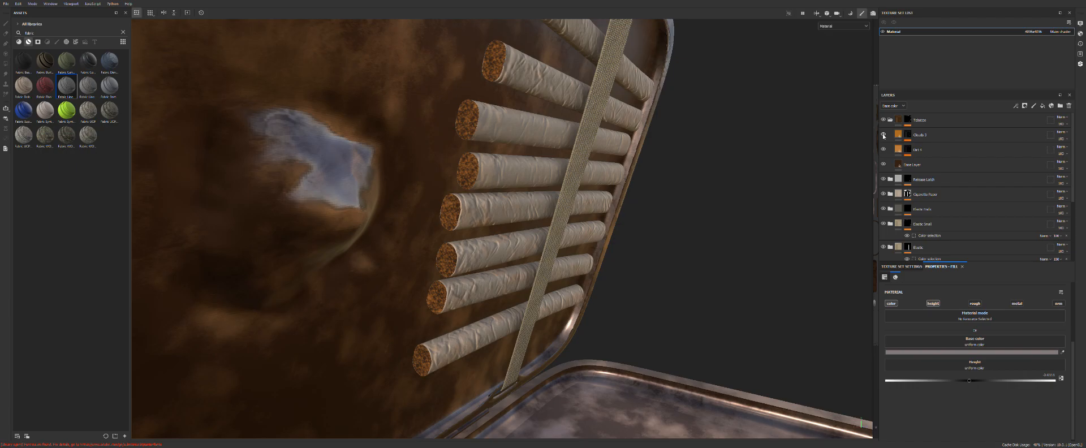
Inspect the speckled tobacco texture on the ends of the strapped cigarettes up close
scroll(489, 195, "up", 10)
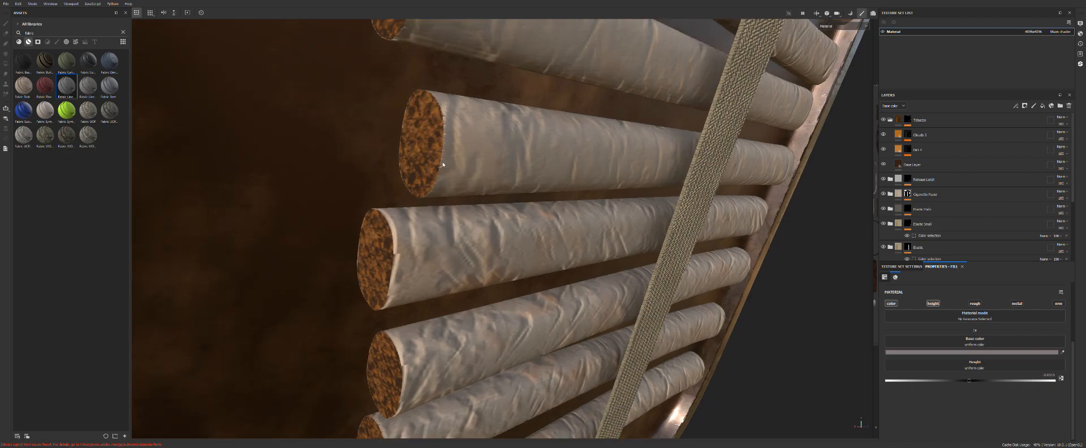
left_click_drag(443, 164, 393, 159, "alt")
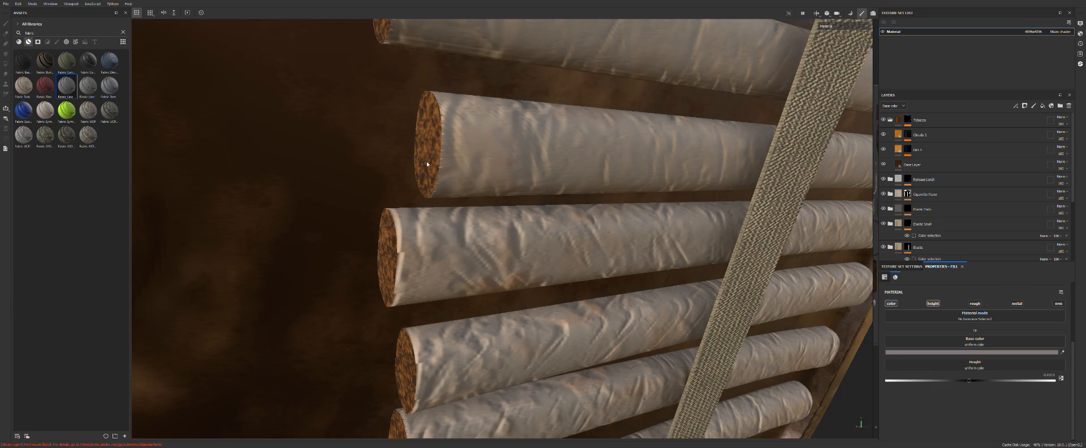
left_click_drag(468, 192, 538, 187, "alt")
scroll(537, 186, "down", 10)
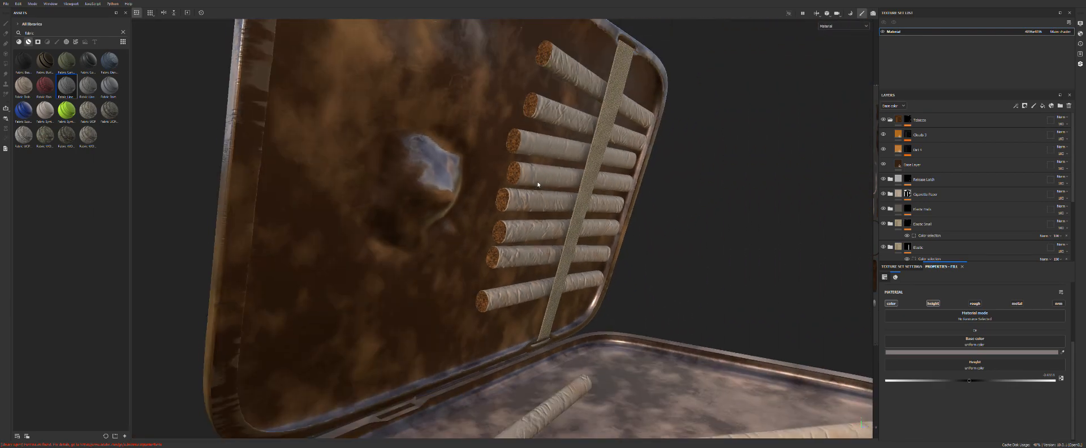
Check the lid's worn outer edge and the woven elastic strap holding the cigarettes
left_click_drag(568, 234, 755, 212, "alt")
scroll(579, 123, "down", 2)
left_click_drag(503, 179, 577, 168, "alt")
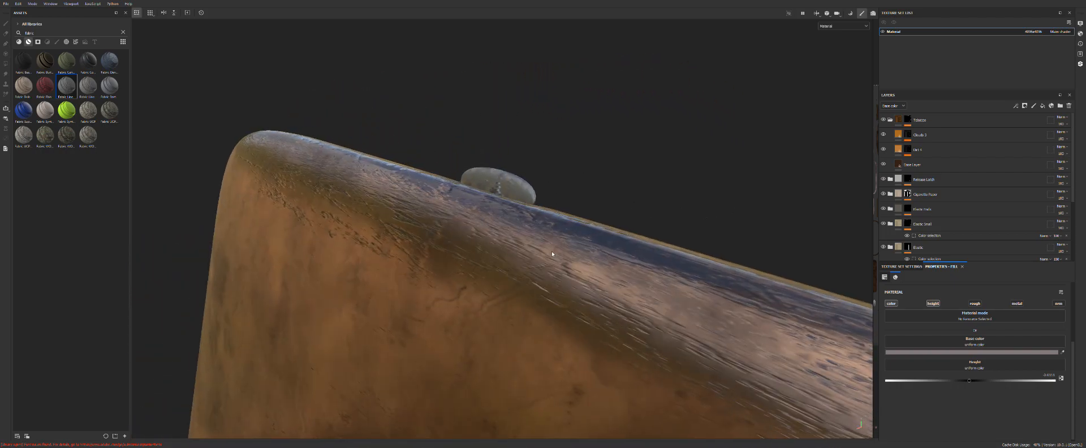
left_click_drag(558, 254, 461, 221, "alt")
left_click_drag(657, 244, 387, 214, "alt")
scroll(387, 214, "up", 5)
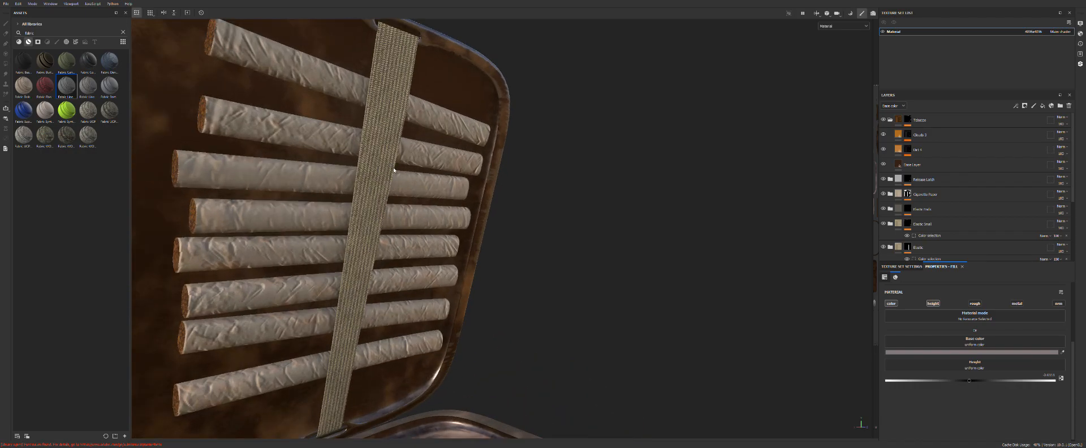
scroll(379, 202, "down", 5)
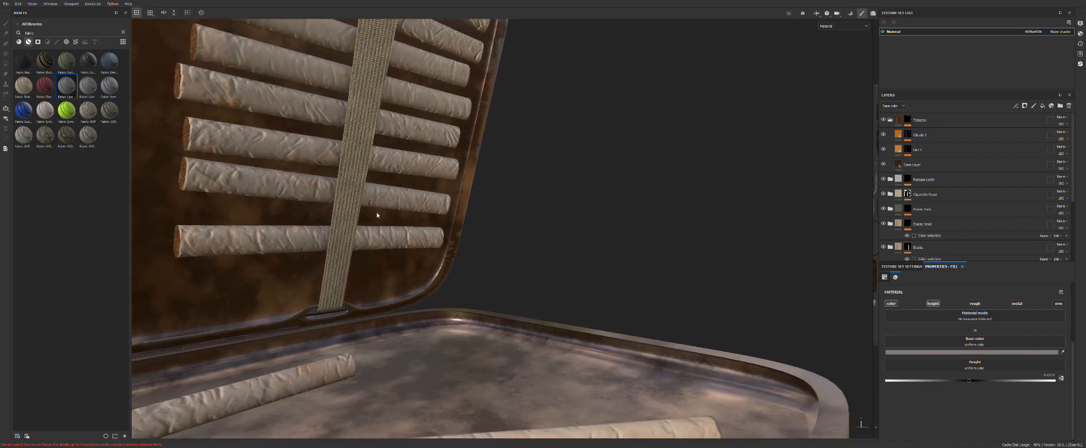
Examine the loose woven elastic strap and the surrounding metal on the tin's floor
left_click_drag(369, 198, 489, 140, "alt")
left_click_drag(429, 215, 542, 256, "alt")
scroll(542, 257, "up", 5)
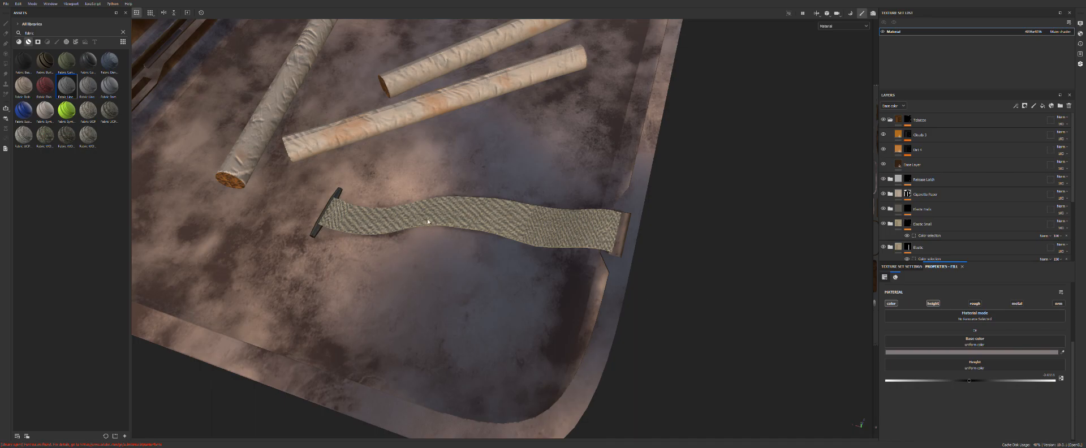
scroll(390, 216, "down", 4)
middle_click_drag(432, 222, 494, 218, "alt")
left_click_drag(583, 217, 566, 268, "alt")
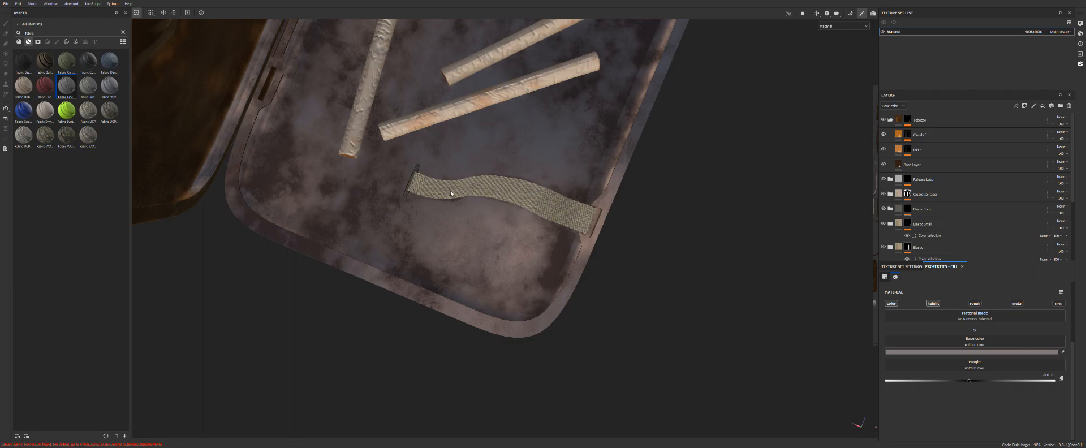
Inspect the tin's underside under a rotated environment light and return to the open interior
left_click_drag(501, 213, 589, 34, "alt")
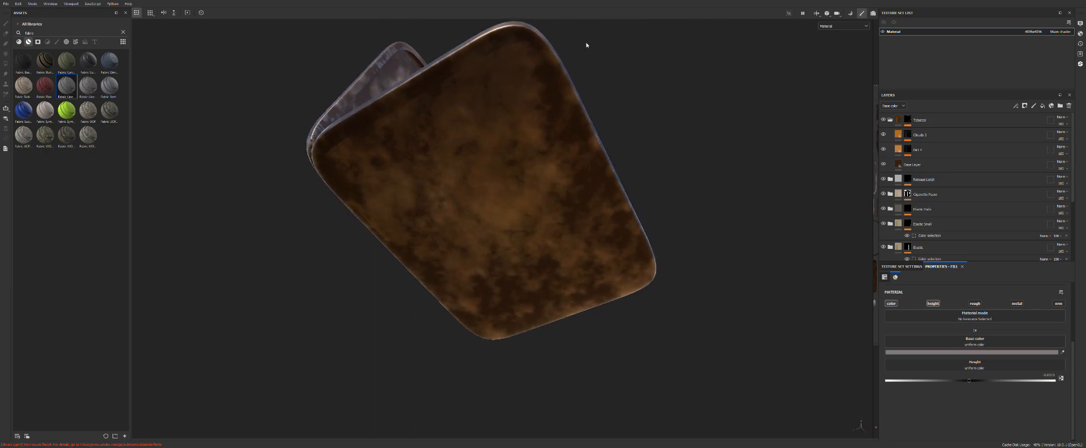
left_click_drag(531, 226, 475, 180, "alt")
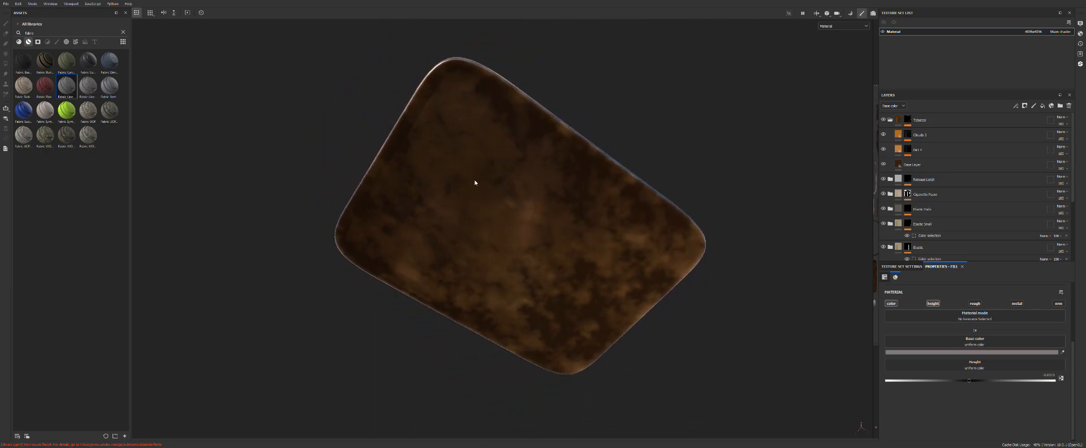
right_click_drag(484, 191, 552, 190, "shift")
left_click_drag(528, 309, 537, 165, "alt")
right_click_drag(537, 165, 545, 189, "alt")
left_click_drag(545, 190, 546, 156, "alt")
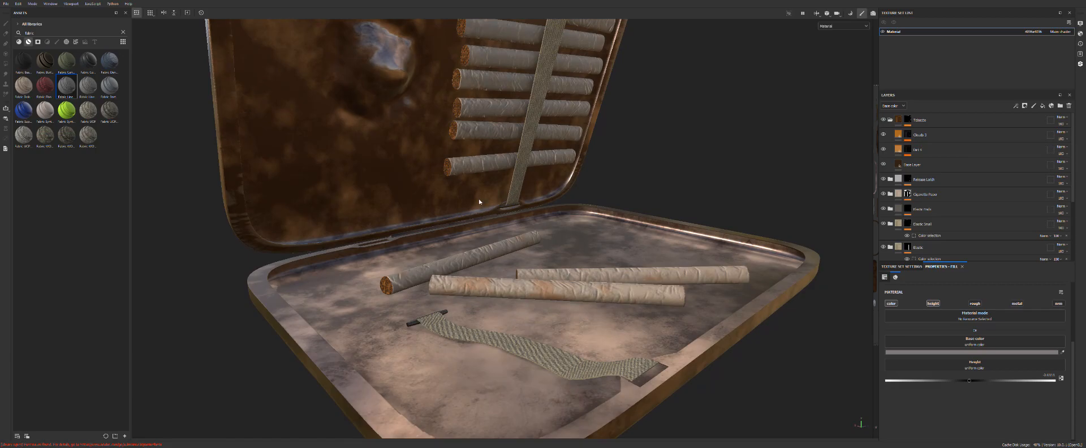
Check the loose cigarettes, elastic and metal interior under a rotated environment light
right_click_drag(482, 203, 552, 204, "shift")
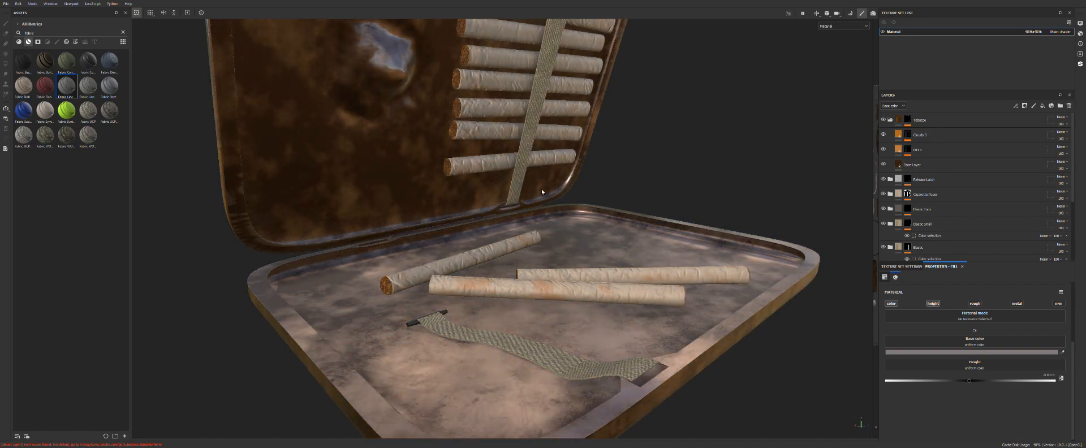
scroll(543, 192, "down", 5)
left_click_drag(543, 190, 560, 201, "alt")
right_click_drag(540, 209, 535, 209, "shift")
left_click_drag(557, 222, 546, 215, "alt")
Examine the torn hole, dents and stained metal on the lid's exterior from several angles and distances
left_click_drag(500, 195, 548, 212, "alt")
scroll(555, 188, "up", 6)
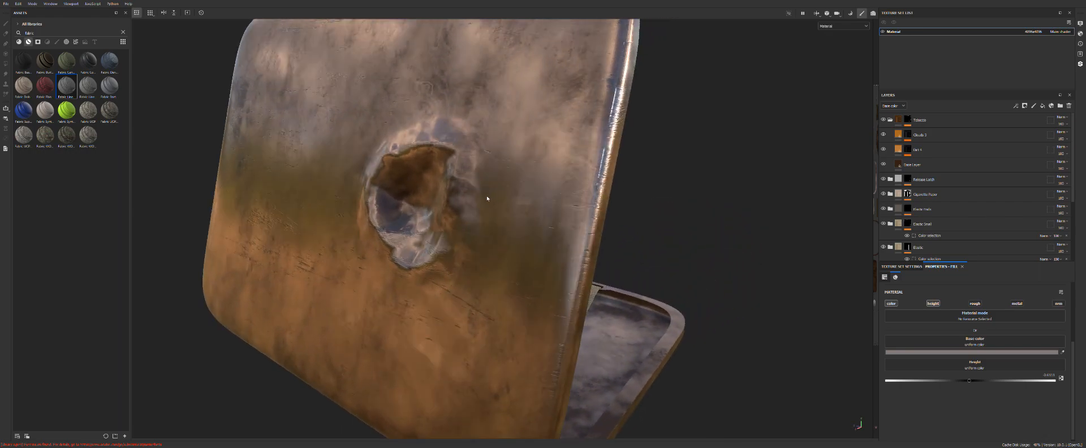
left_click_drag(487, 199, 573, 136, "alt")
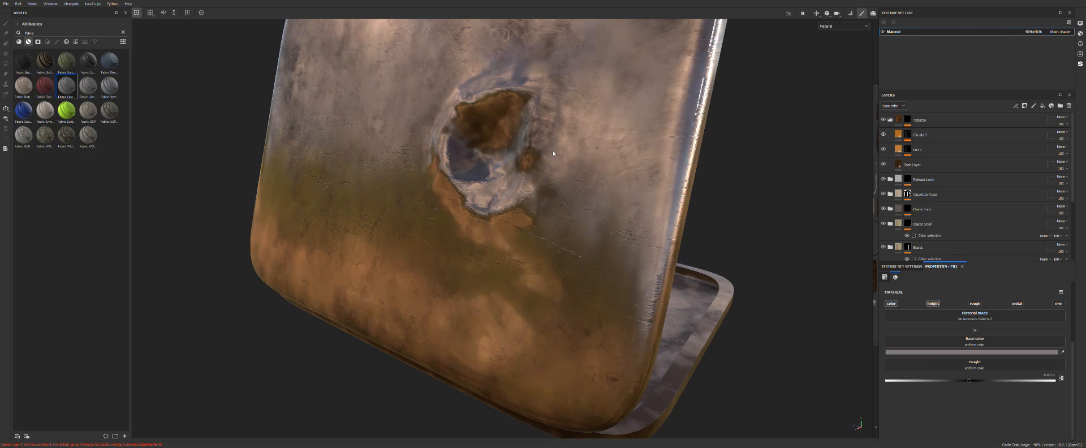
left_click_drag(461, 174, 525, 166, "alt")
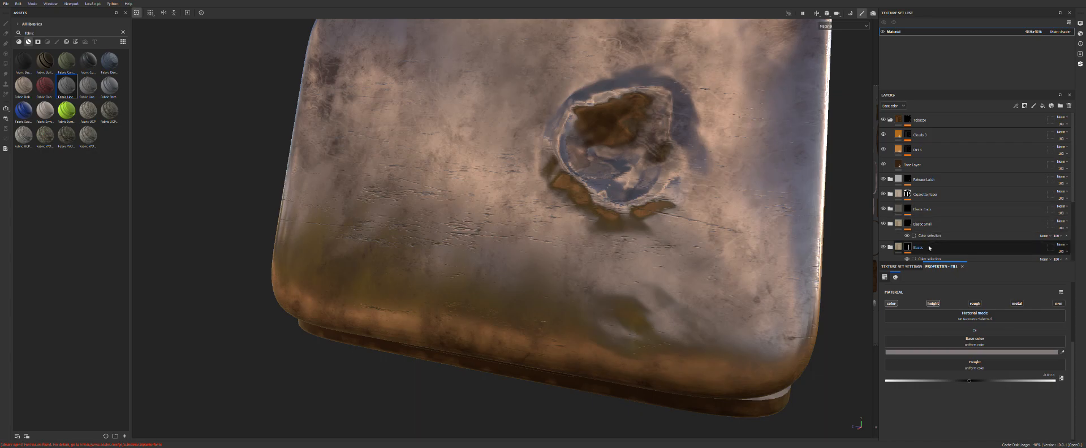
scroll(941, 212, "down", 1)
scroll(941, 211, "down", 2)
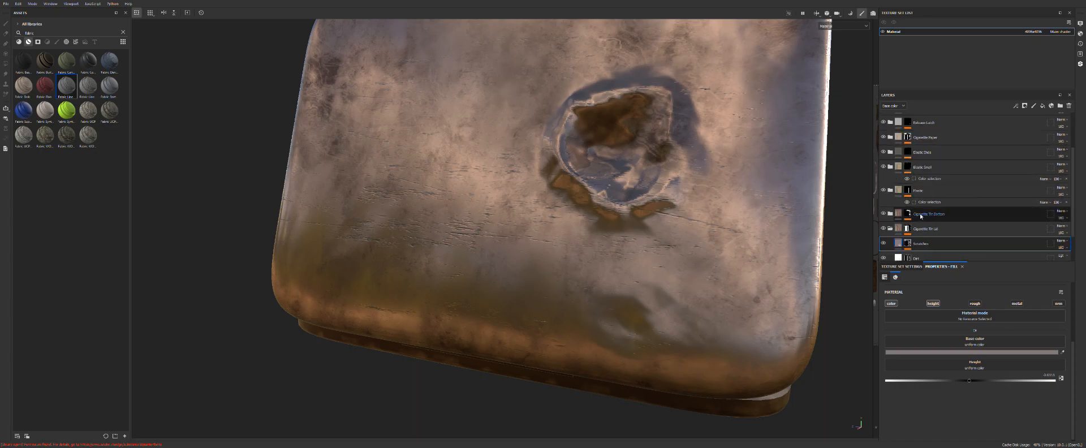
scroll(899, 232, "up", 1)
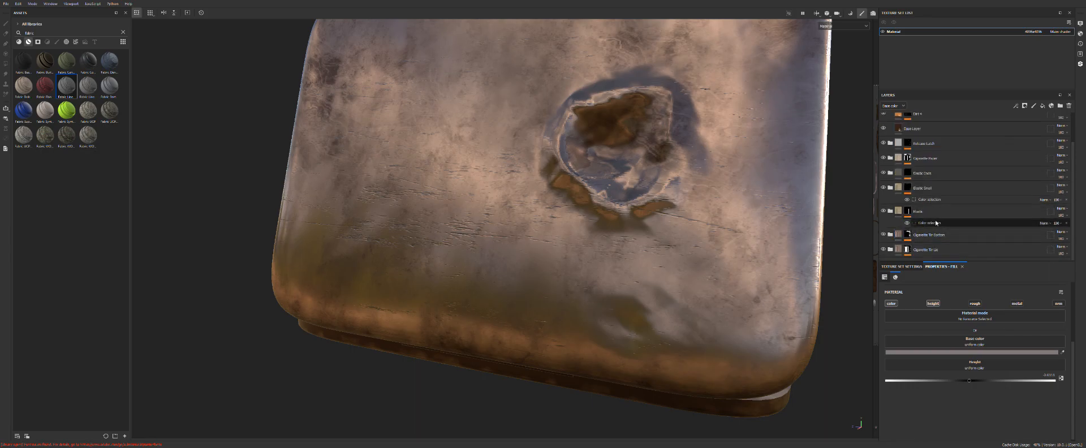
left_click_drag(793, 212, 548, 239, "alt")
left_click_drag(476, 222, 588, 224, "alt")
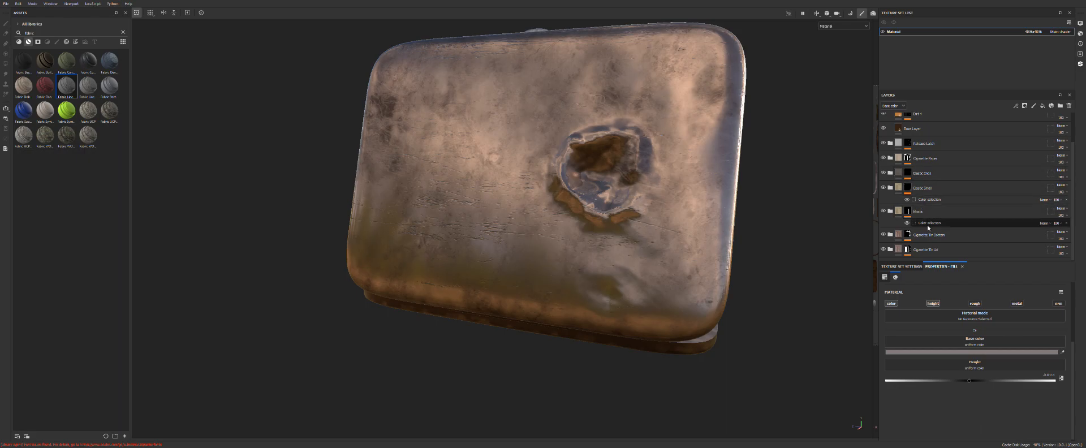
Expand the Cigarette Tin Lid folder and review its layers against the lid's exterior
left_click(889, 250)
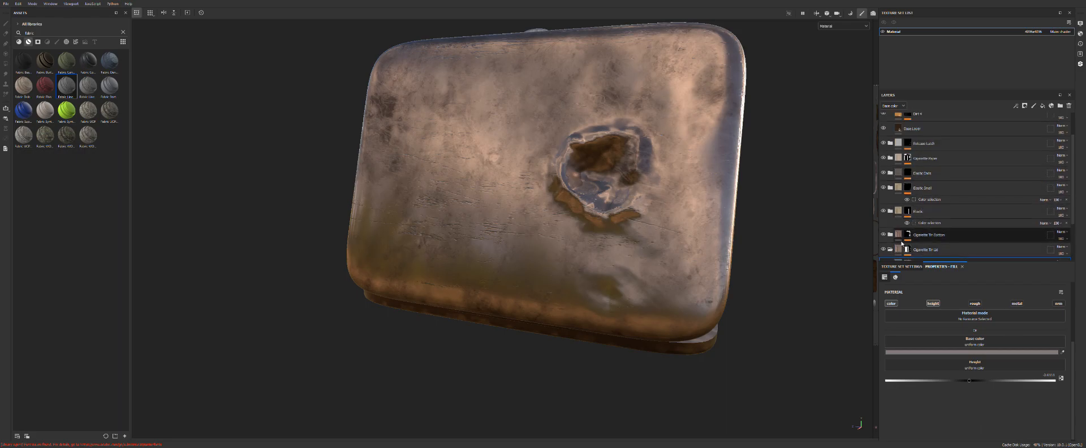
scroll(901, 243, "down", 2)
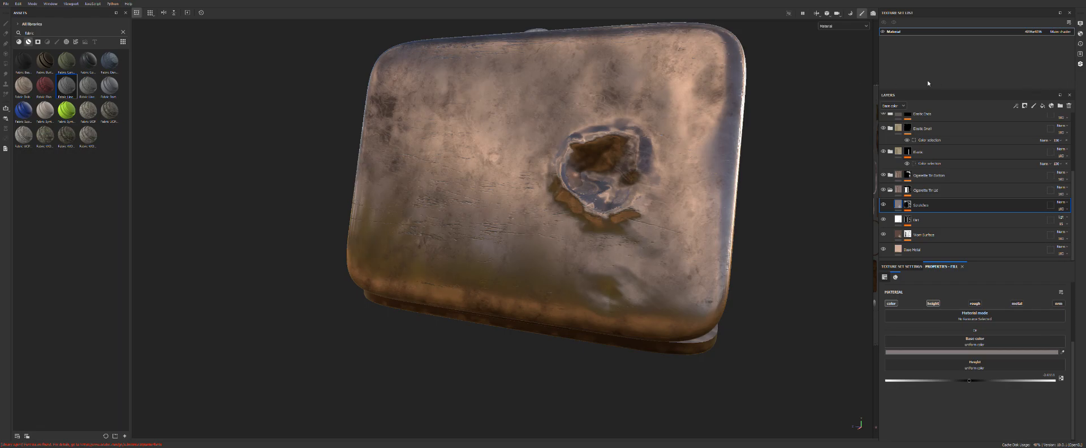
mouse_move(657, 188)
left_mouse_down("alt")
mouse_move(667, 186)
mouse_move(651, 159)
mouse_move(647, 181)
left_mouse_up("alt")
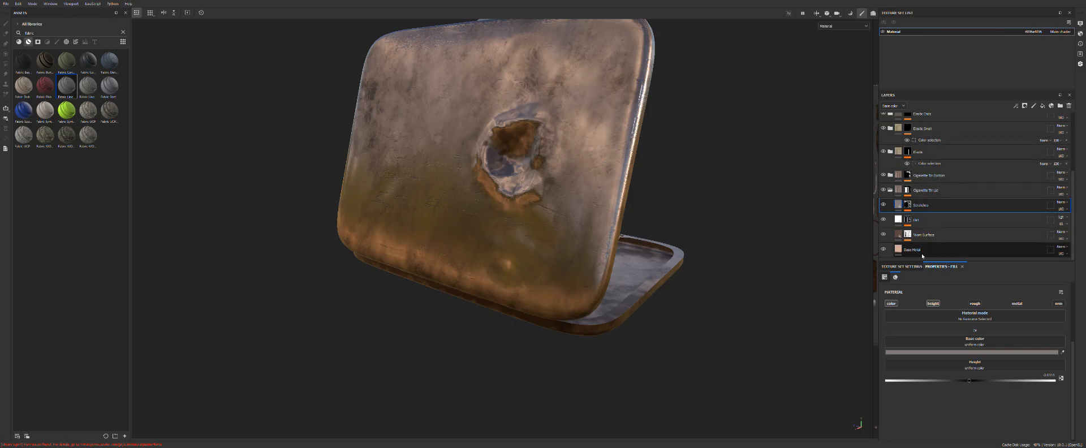
Collapse the Tobacco and Cigarette Tin Lid folders in the layer stack
scroll(930, 224, "up", 3)
scroll(930, 224, "up", 1)
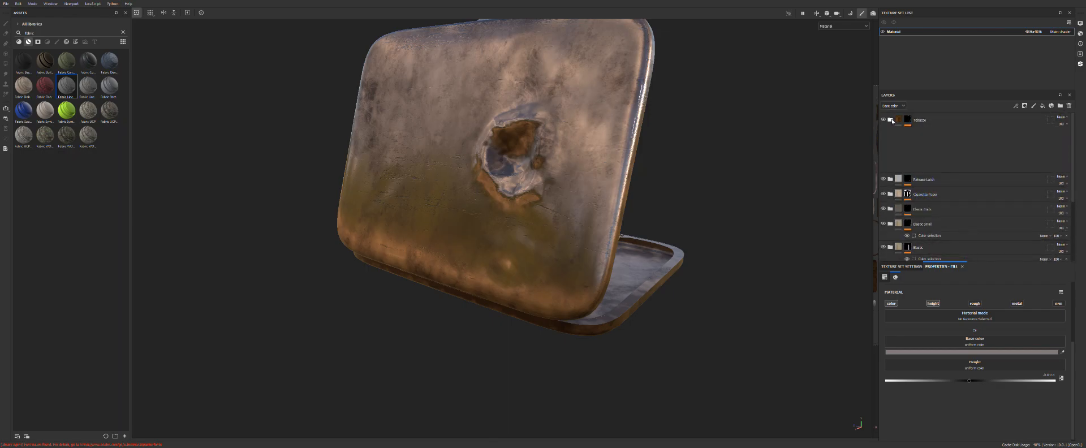
left_click(890, 120)
left_click(890, 241)
Review the whole tin's exterior and open interior from several angles under a rotated environment light
left_click_drag(732, 207, 561, 172, "alt")
right_click_drag(562, 172, 504, 180, "shift")
left_click_drag(617, 164, 493, 204, "alt")
right_click_drag(493, 203, 574, 206, "shift")
left_click_drag(577, 205, 599, 173, "alt")
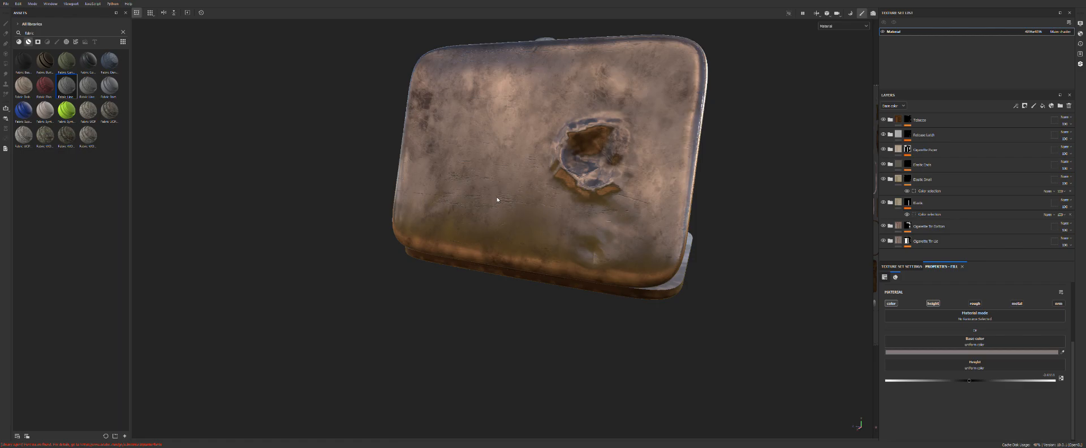
left_click_drag(500, 198, 539, 160, "alt")
left_click_drag(634, 219, 545, 264, "alt")
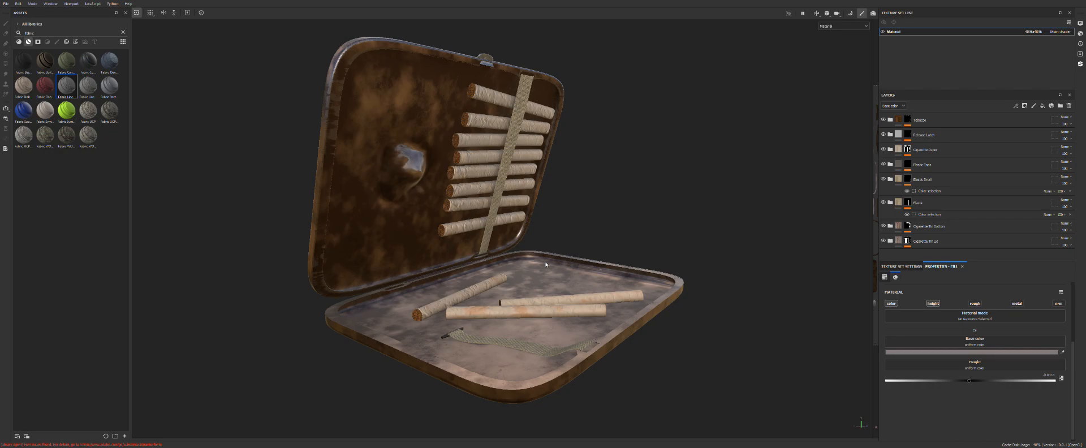
left_click_drag(546, 264, 546, 269, "alt")
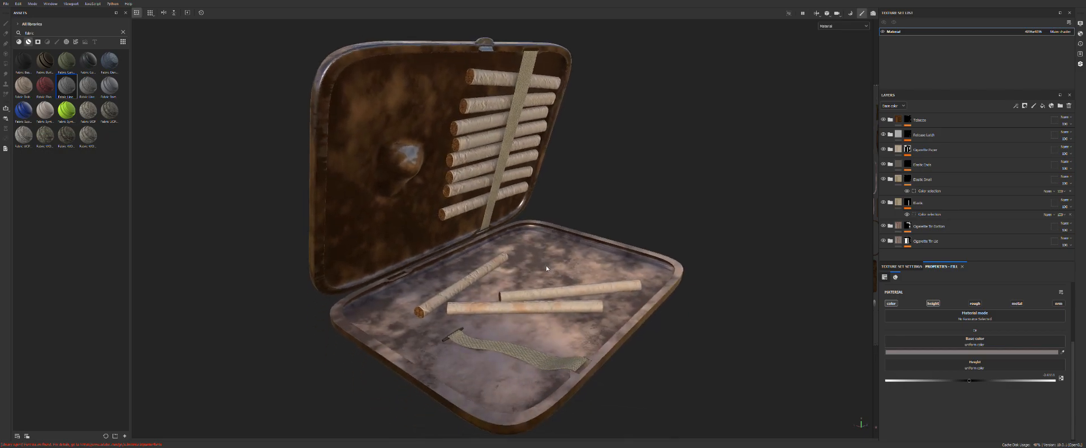